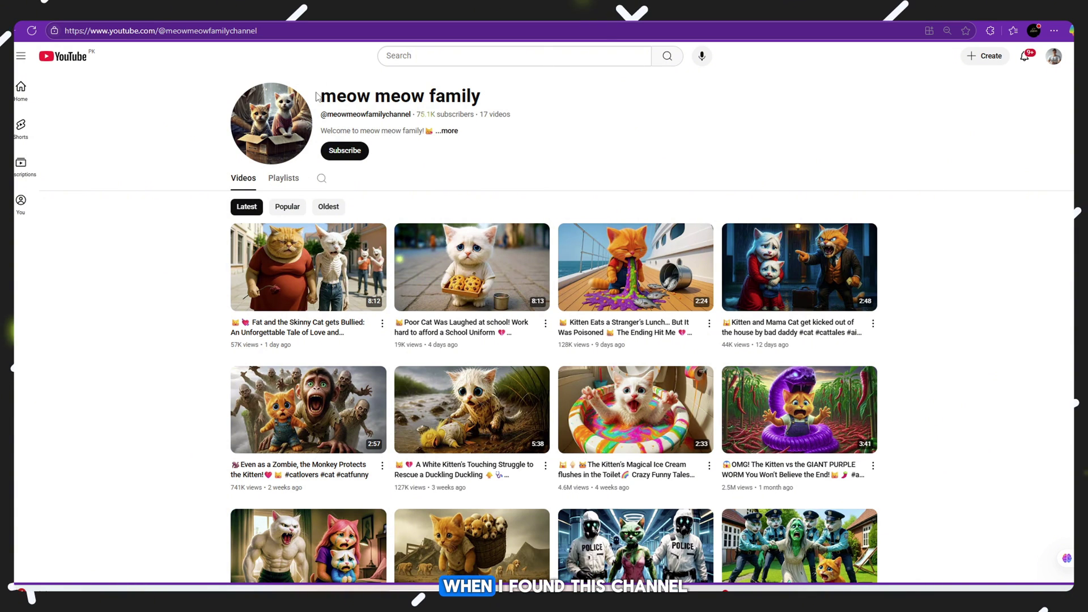
left_click_drag(370, 96, 458, 101)
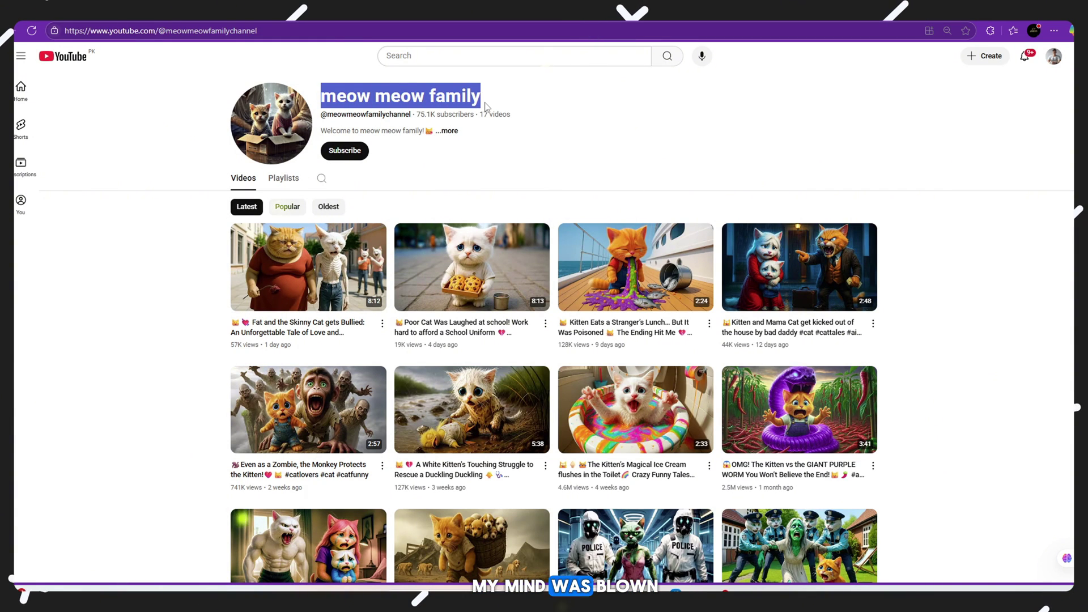
left_click(639, 138)
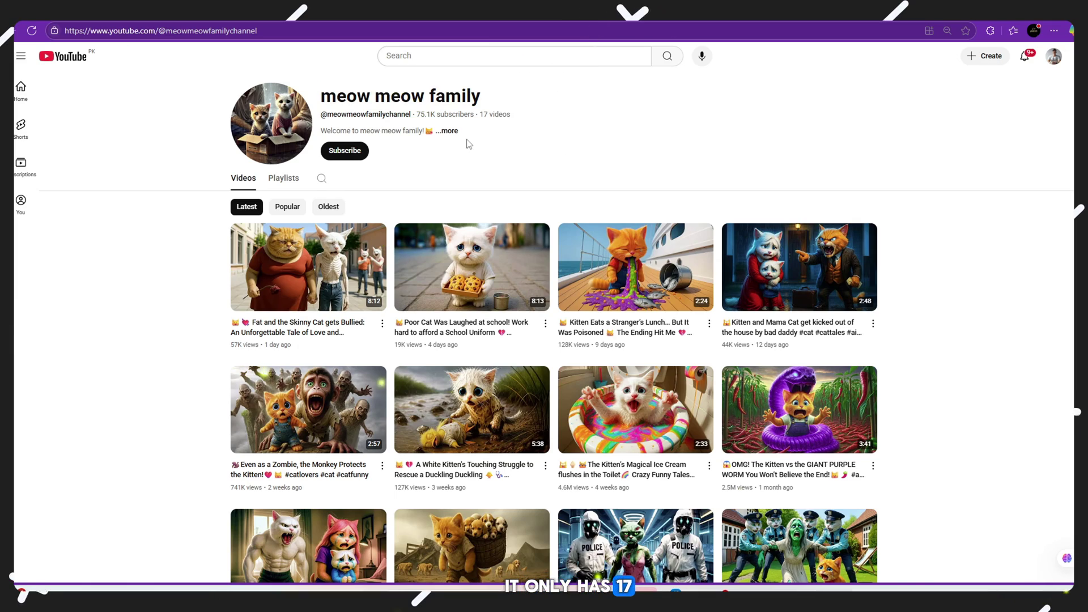
left_click(446, 132)
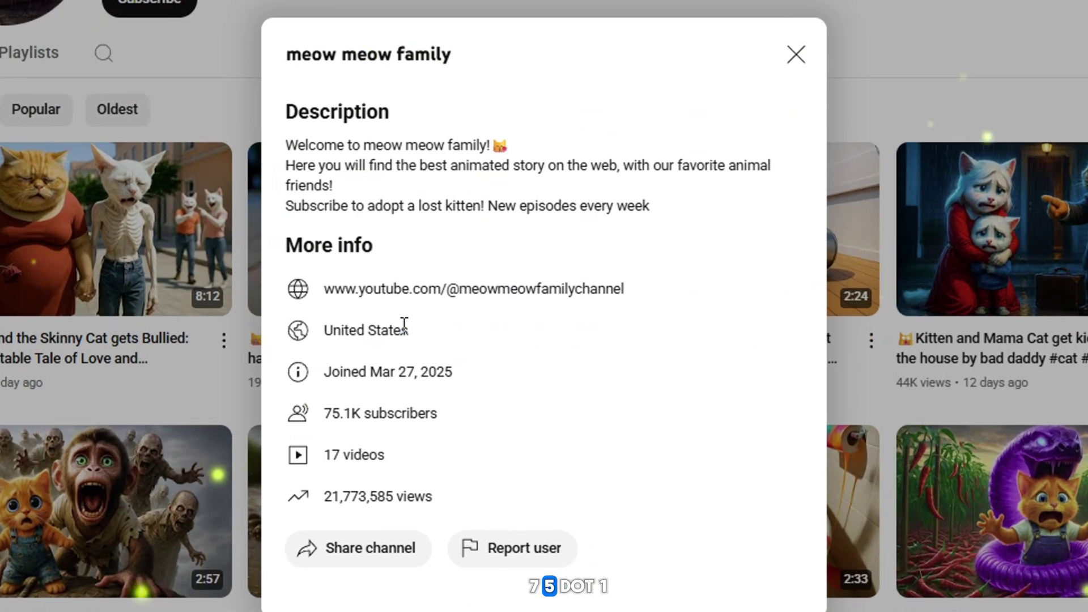
left_click_drag(467, 317, 397, 307)
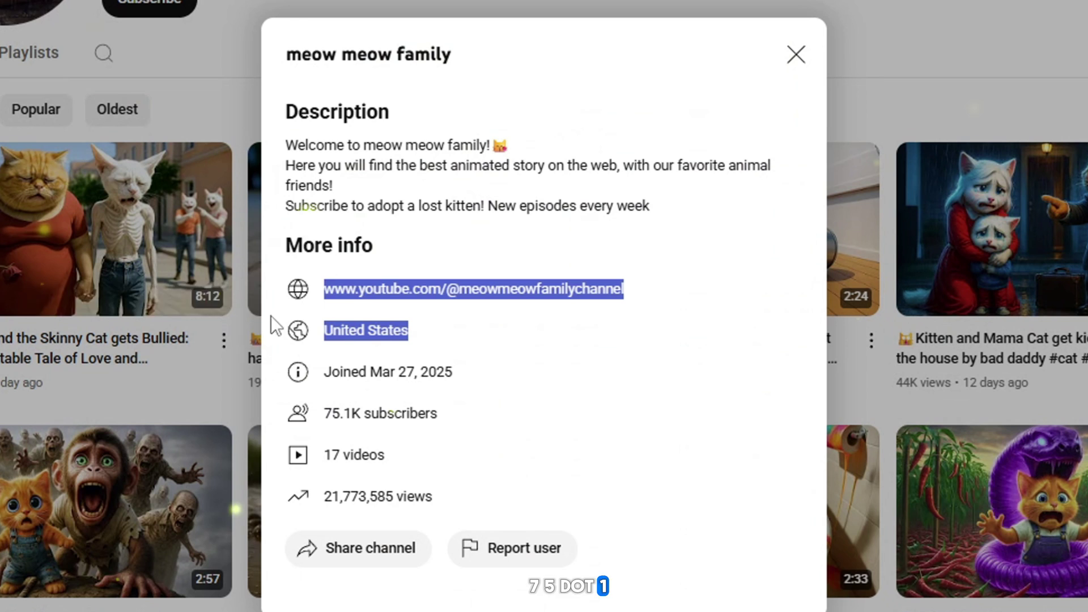
left_click(575, 370)
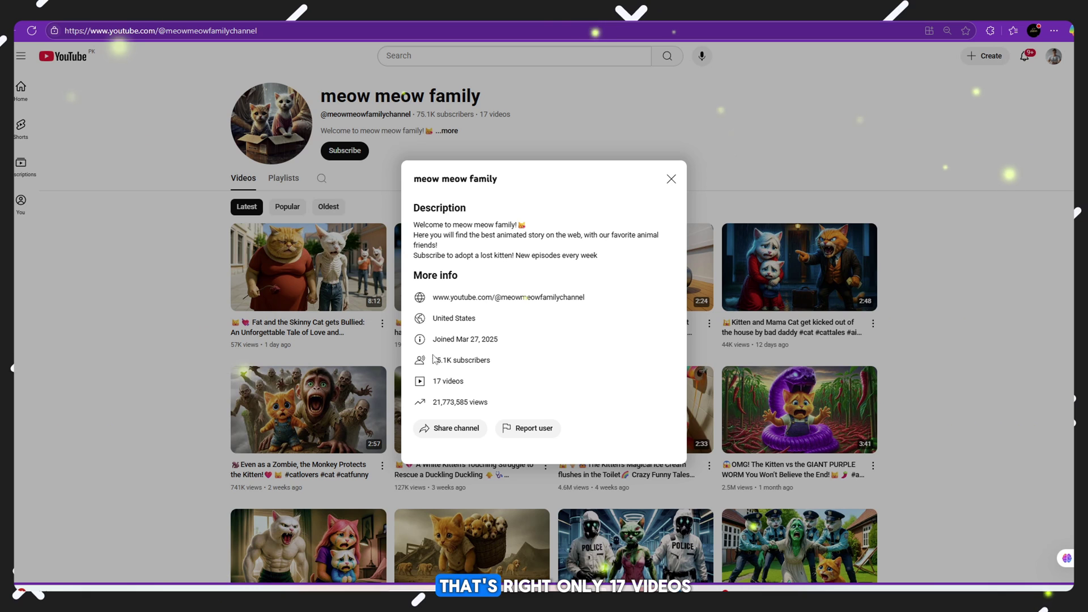
left_click_drag(432, 360, 486, 360)
left_click(500, 396)
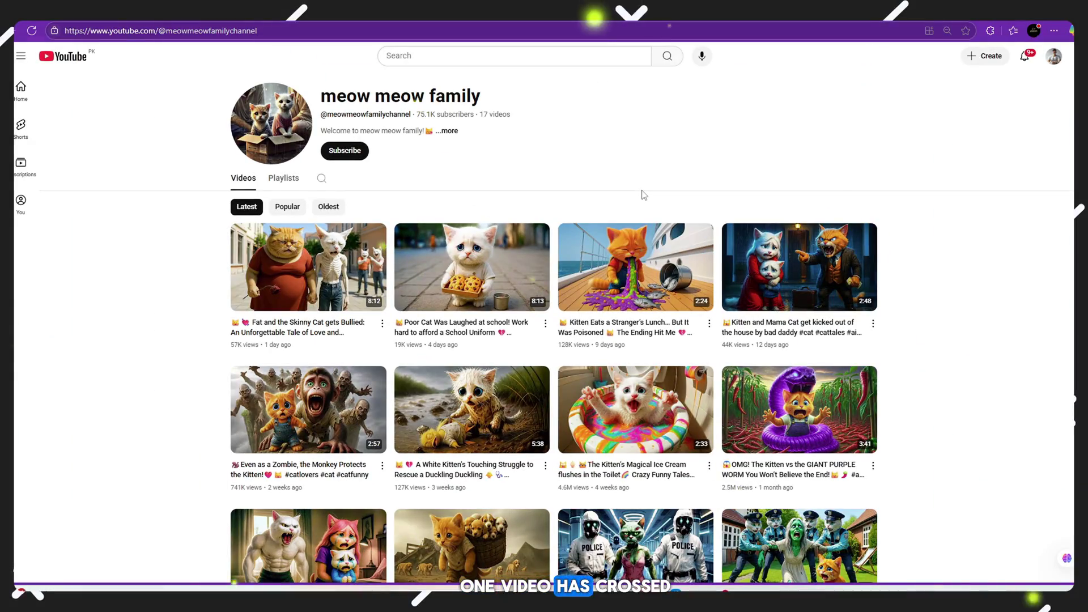
scroll(631, 194, "down", 2)
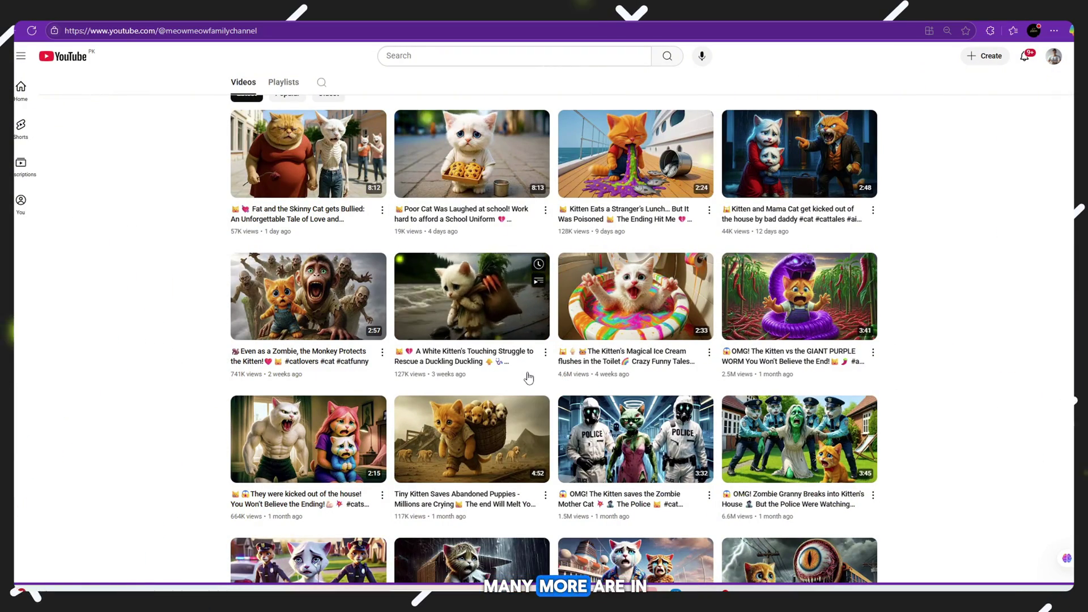
scroll(527, 376, "down", 1)
scroll(528, 376, "down", 2)
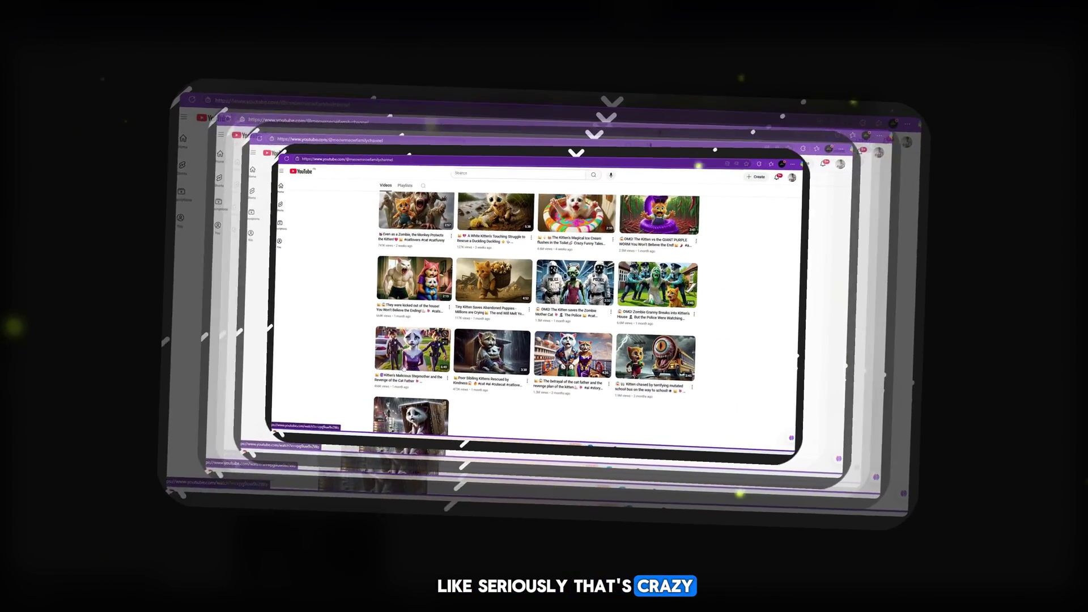
scroll(514, 373, "down", 2)
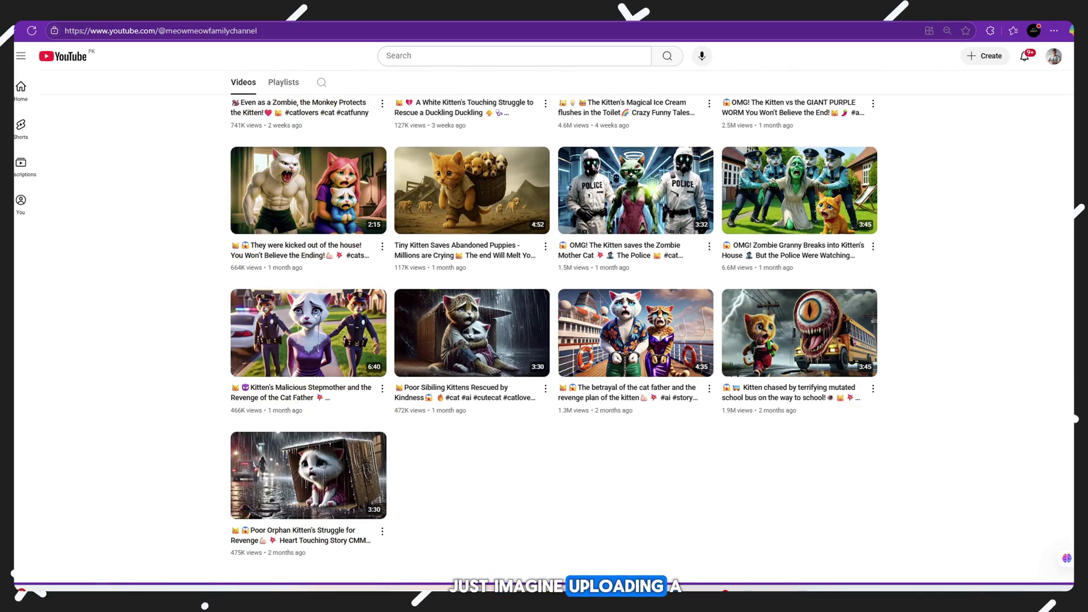
mouse_move(670, 577)
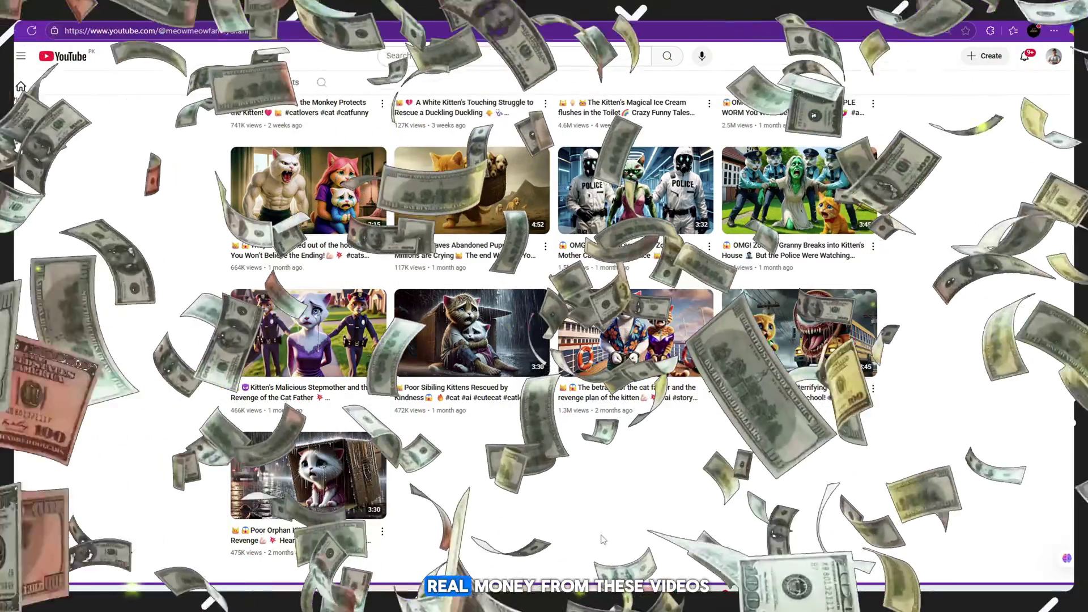
scroll(603, 540, "up", 1)
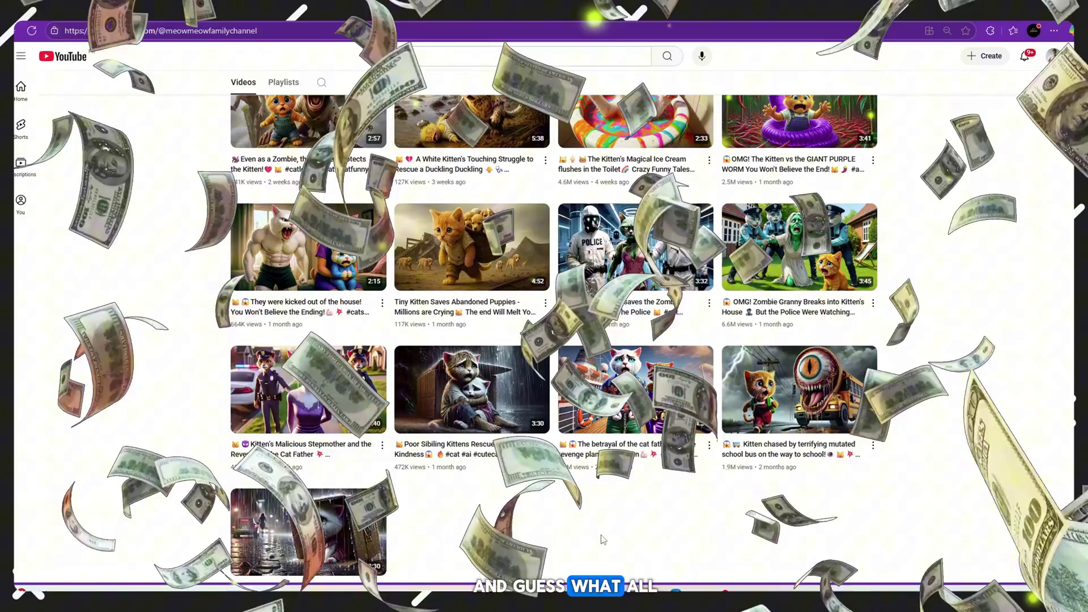
scroll(604, 539, "up", 1)
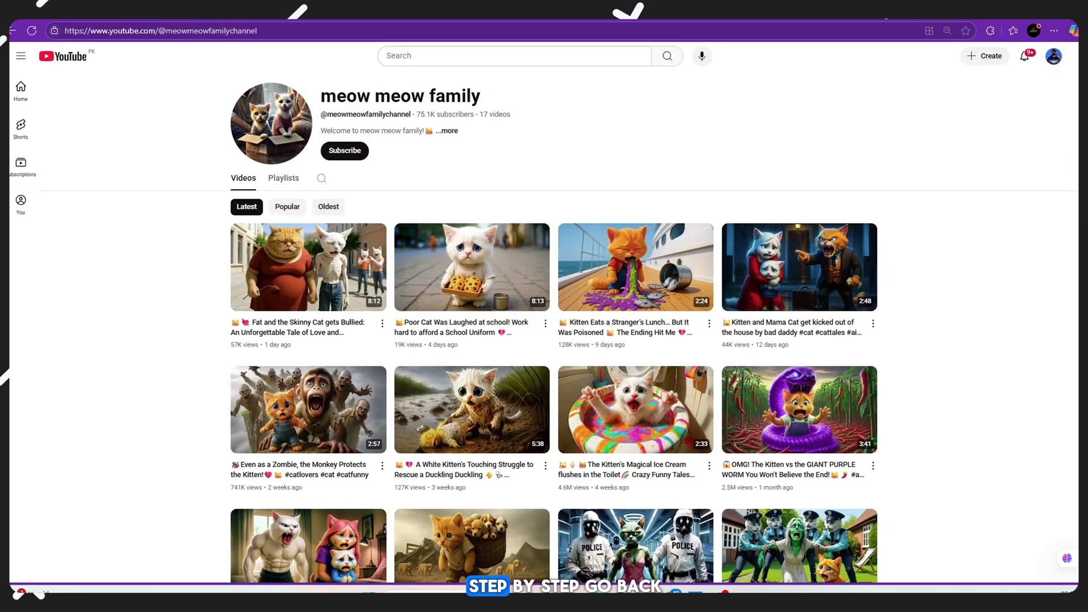
Screenshot a region covering the channel's top rows of kitten video thumbnails.
scroll(122, 192, "down", 2)
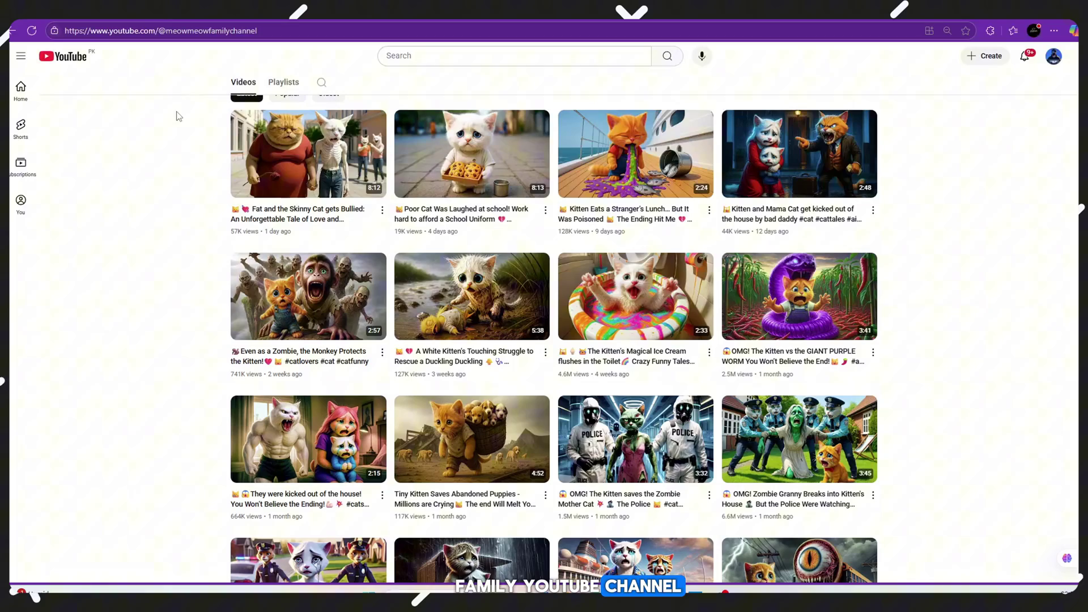
key("ctrl+shift+s")
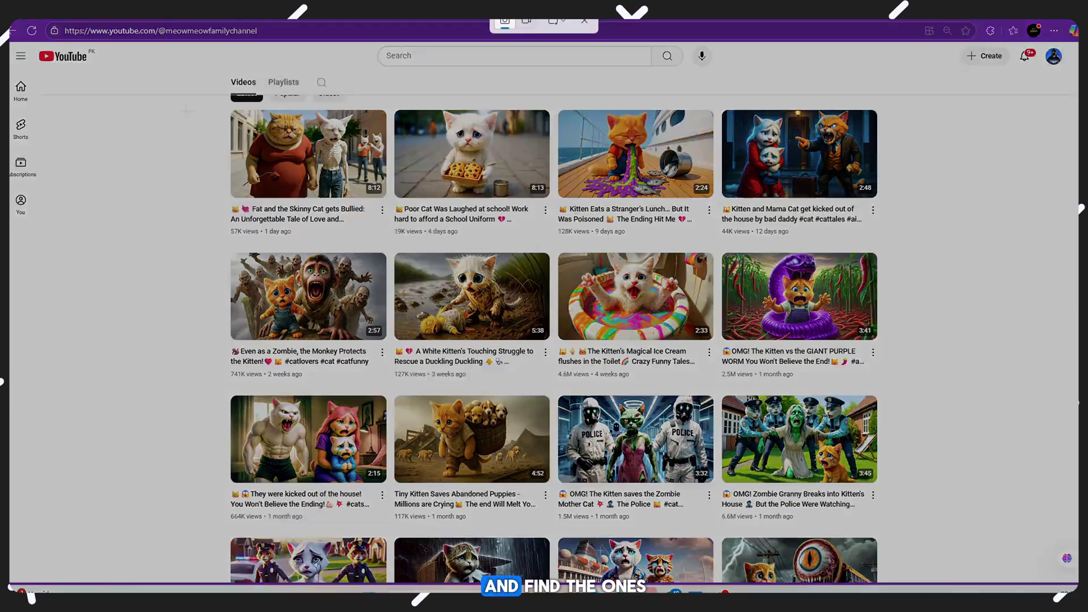
left_click_drag(197, 109, 943, 536)
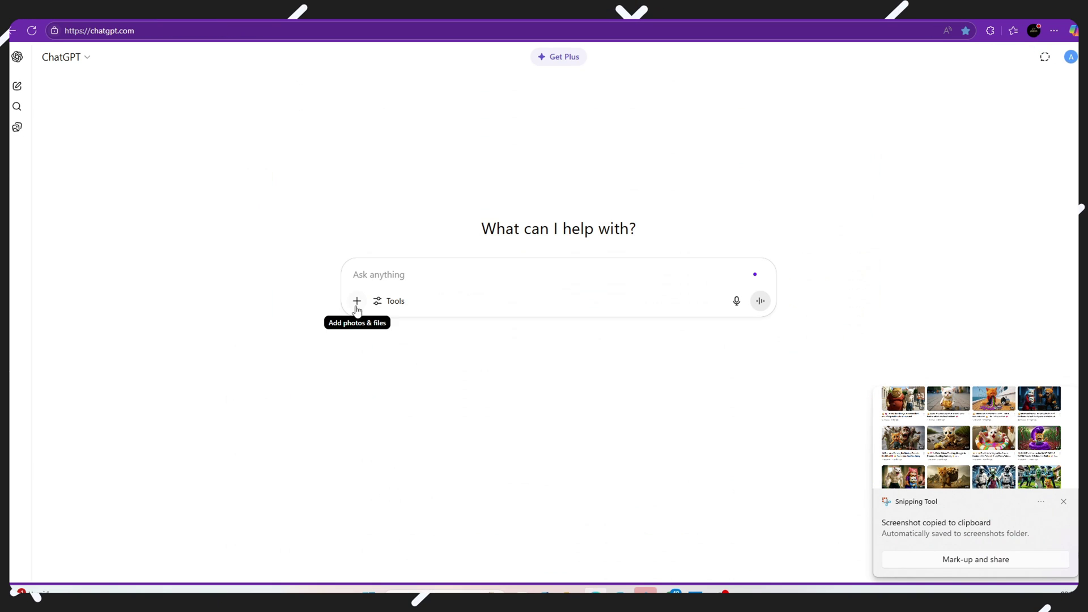
Attach the newest screenshot from Pictures > Screenshots to a new ChatGPT message.
left_click(357, 306)
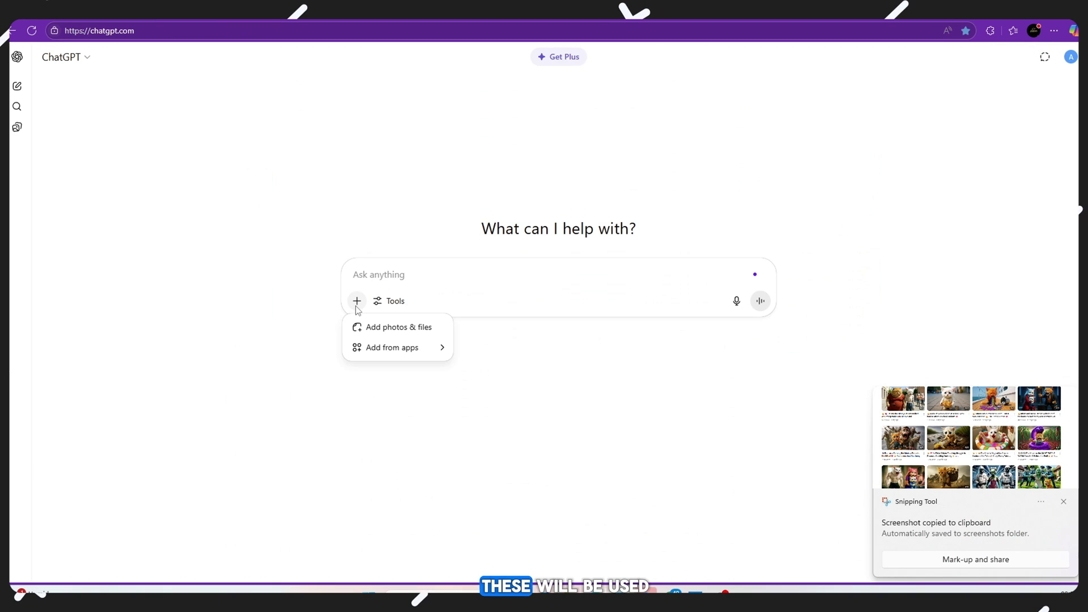
left_click(417, 338)
left_click(59, 210)
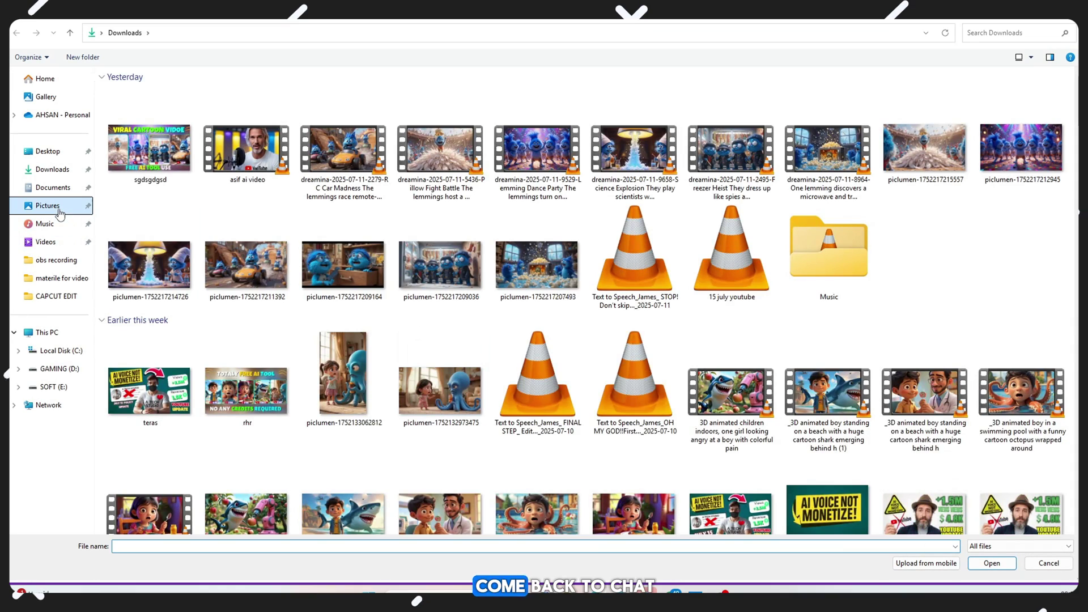
double_click(197, 116)
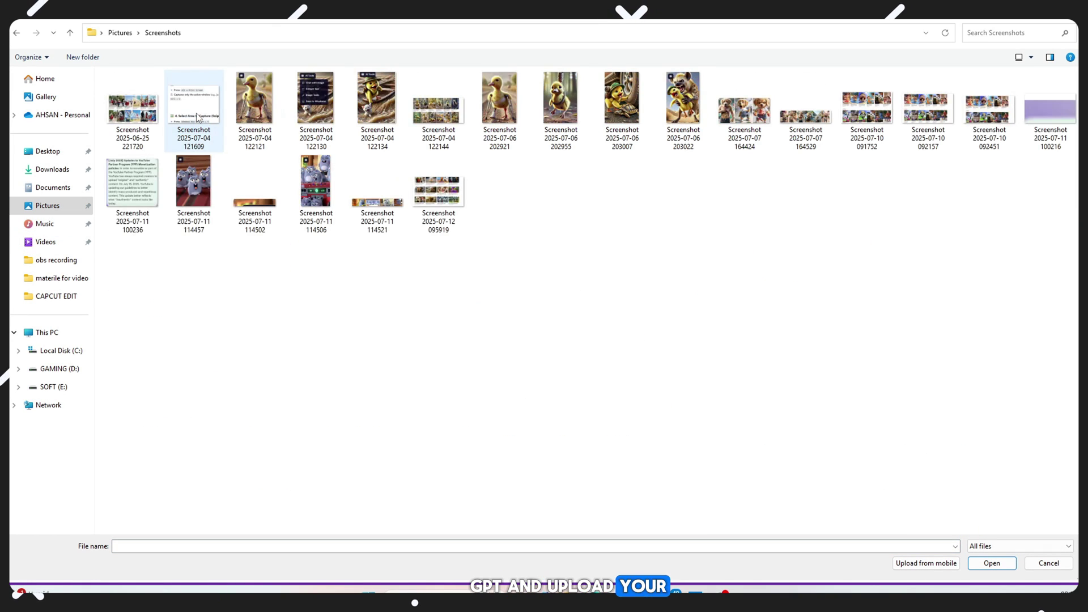
double_click(428, 193)
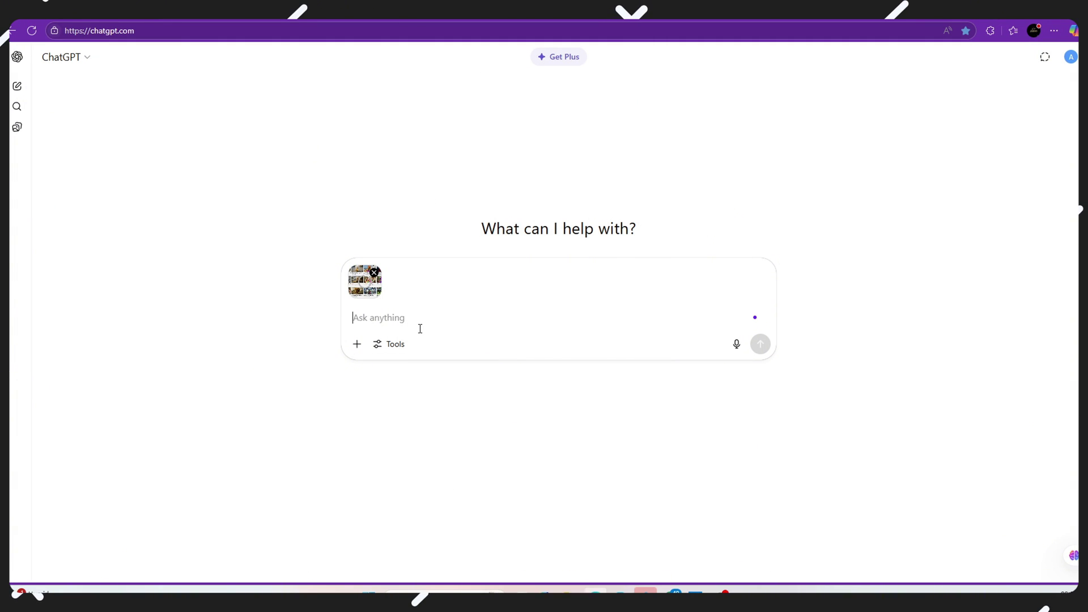
Ask ChatGPT: 'please give me same hd image prompts like thease images' and review the reply.
type("please give me same hd image promp")
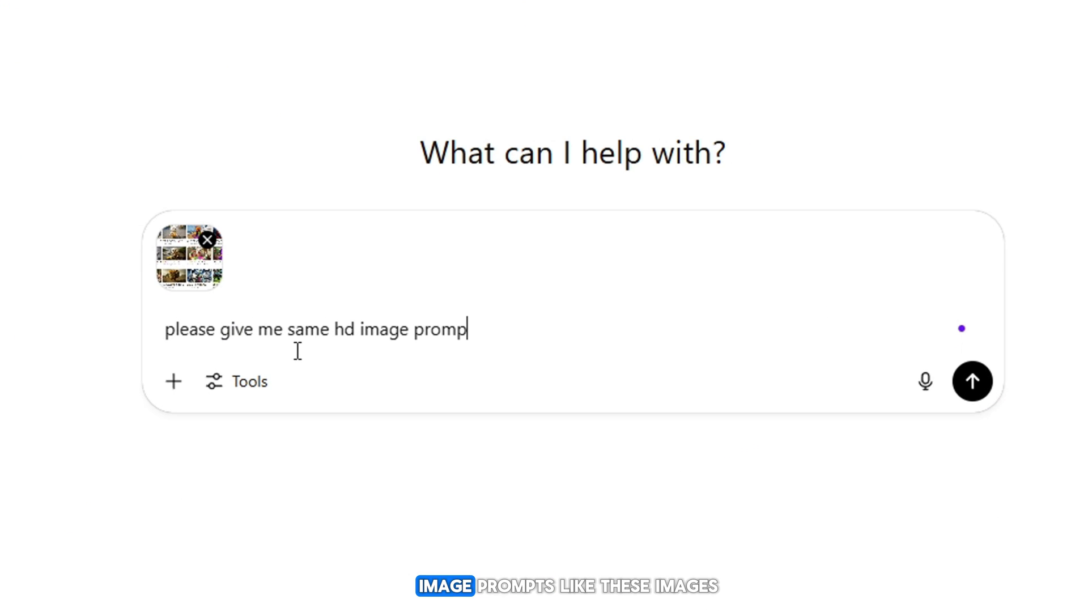
type("ts")
type(" li")
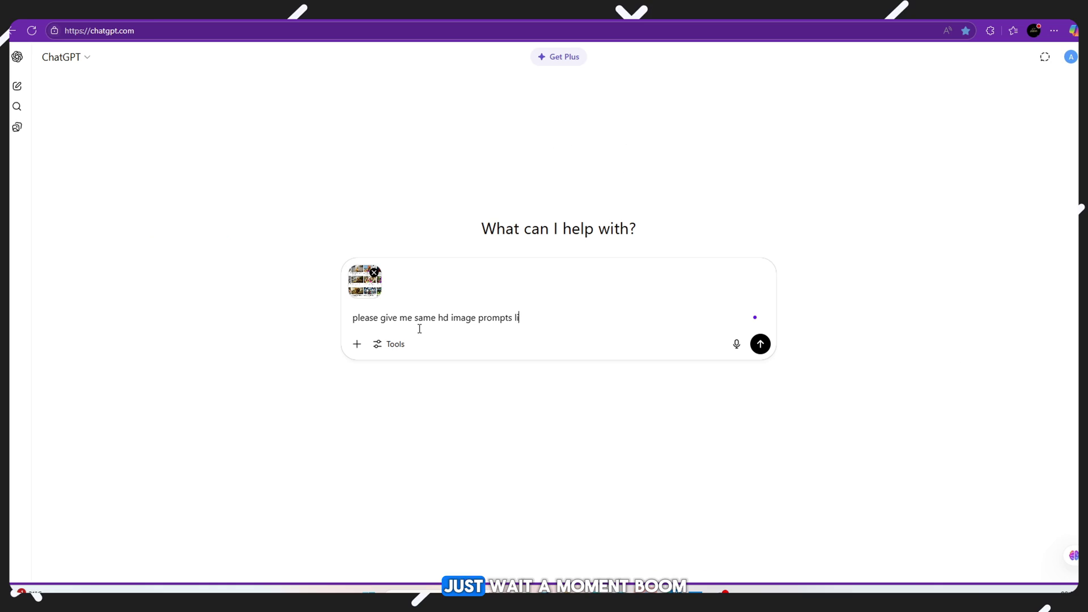
type("ke thease images")
key("Return")
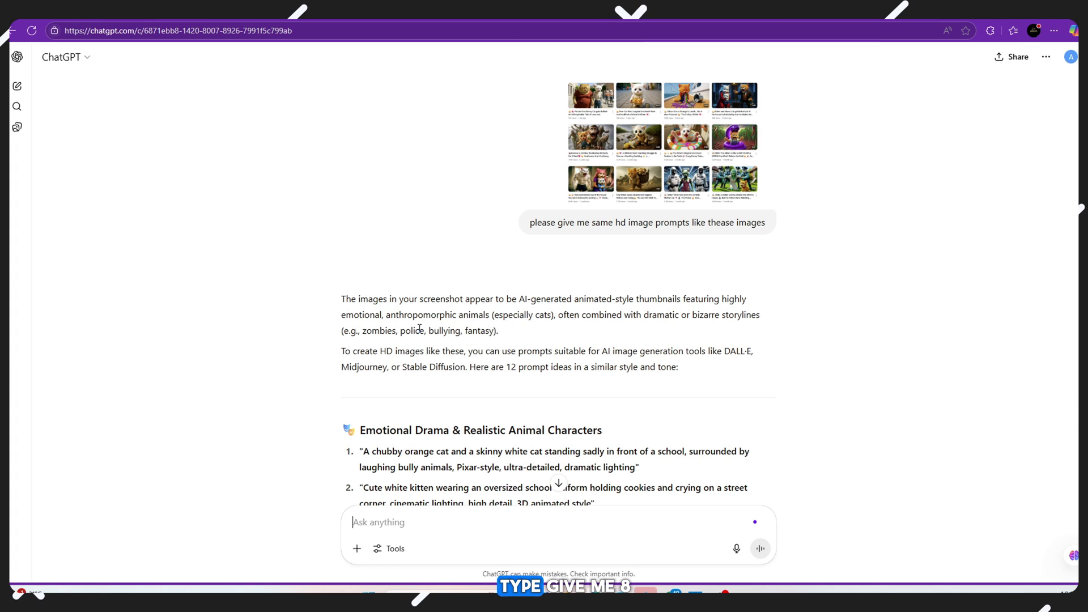
scroll(419, 328, "down", 15)
Ask ChatGPT for 8 image prompts.
type("give me")
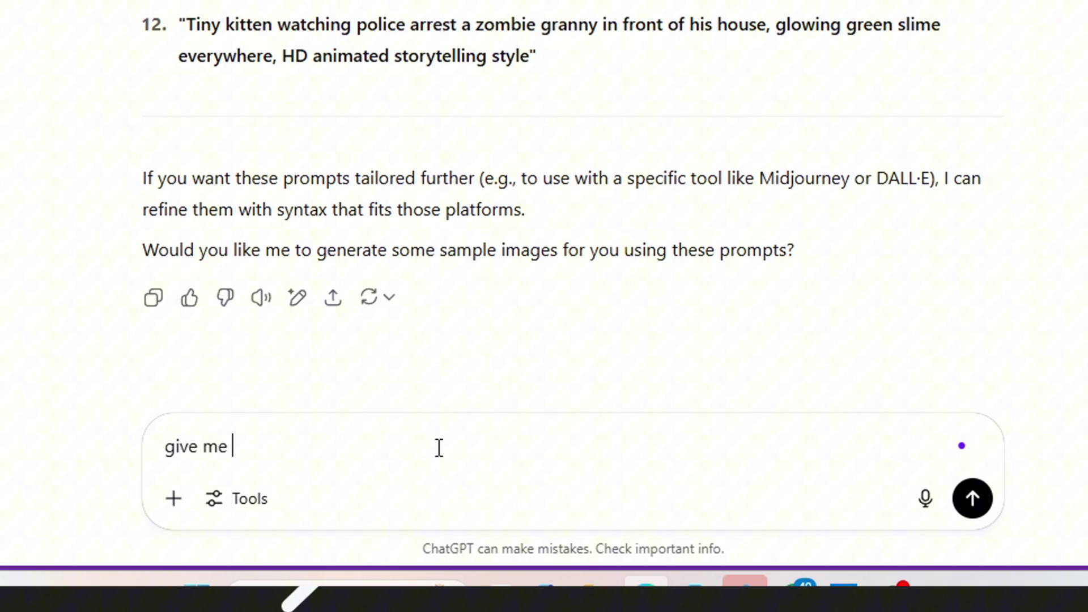
type(" 8 ")
type("im")
type("aeg")
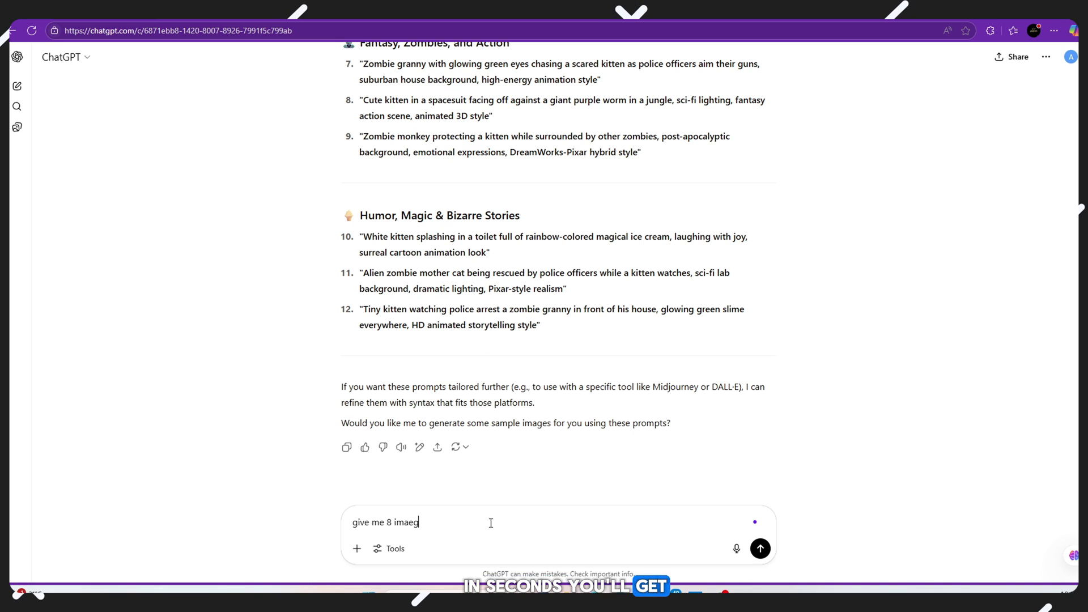
key("BackSpace")
key("BackSpace")
type("ge prompts")
key("Return")
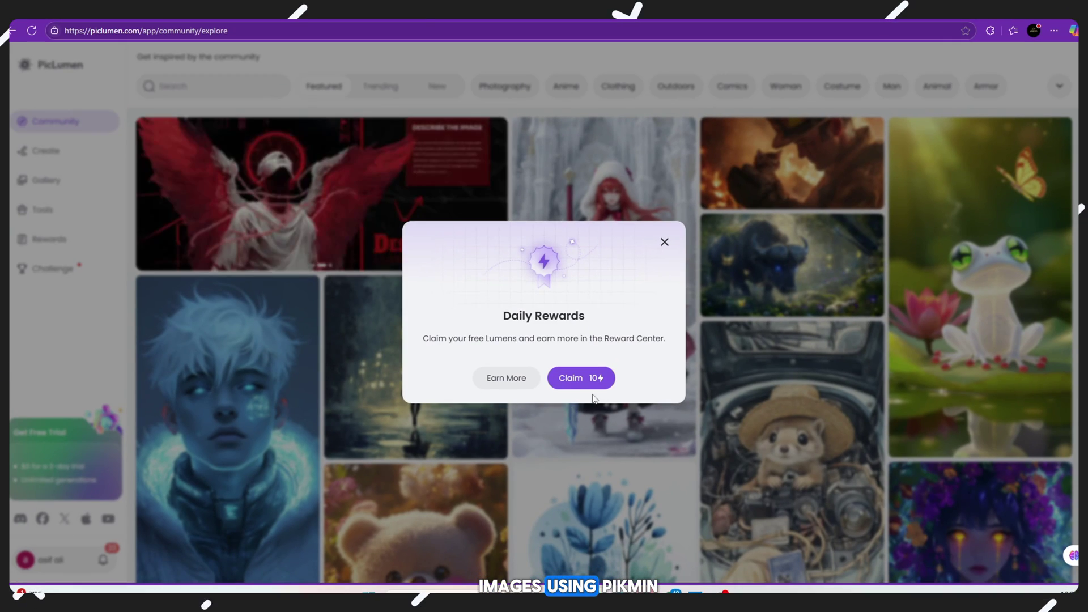
Claim the free daily Lumens, then go to PicLumen's Create page.
left_click(592, 385)
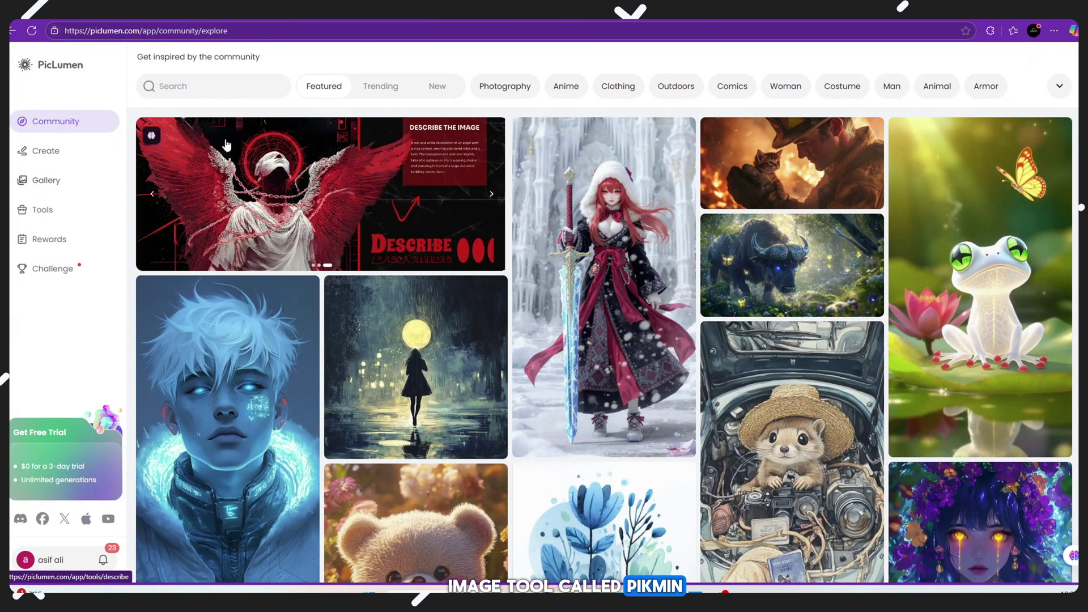
key("ctrl+l")
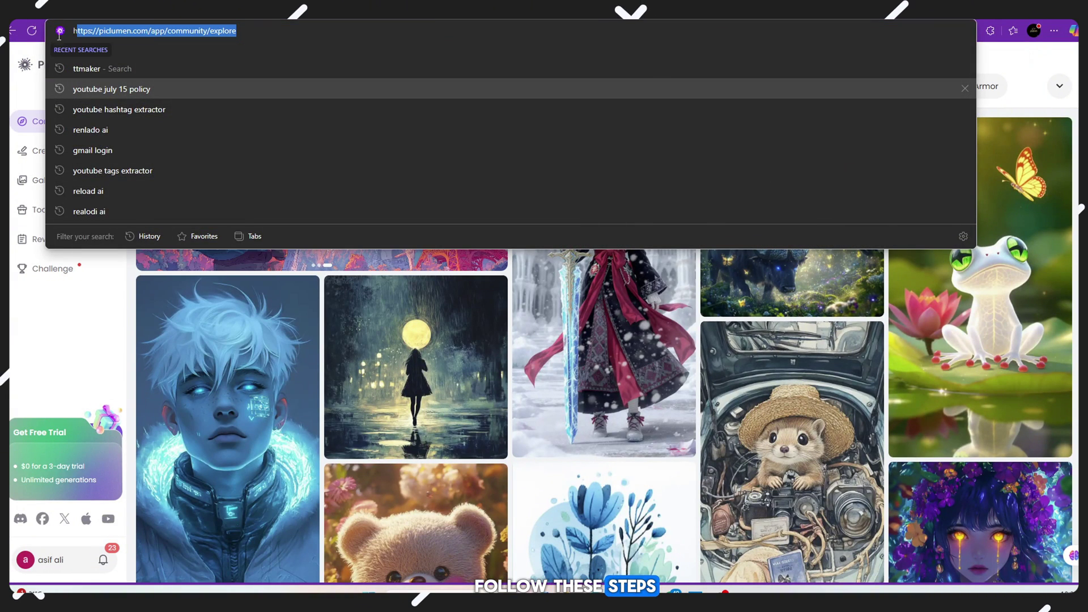
left_click(76, 323)
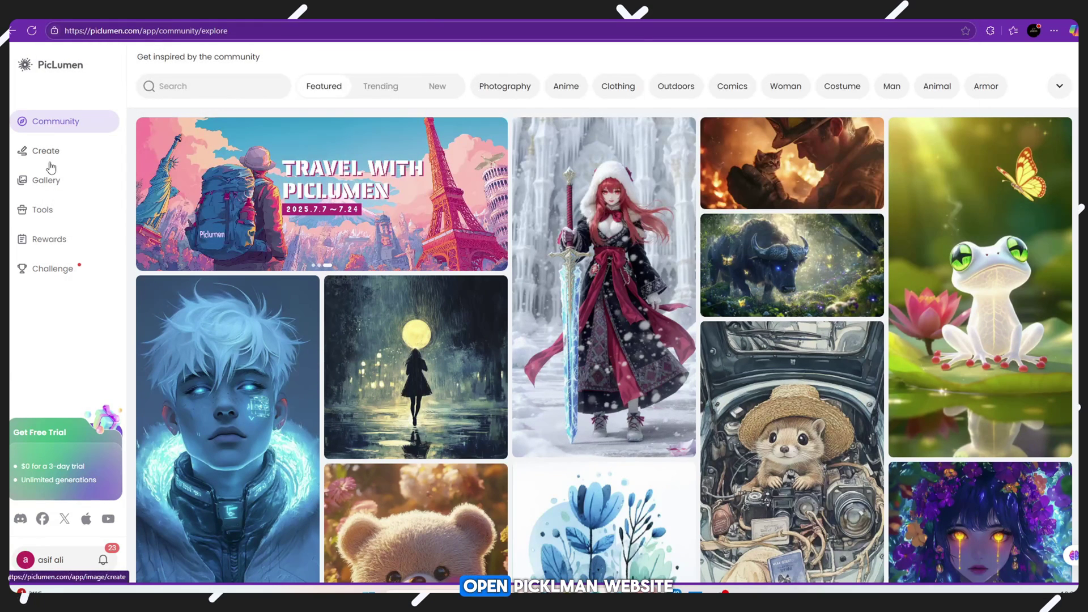
left_click(51, 162)
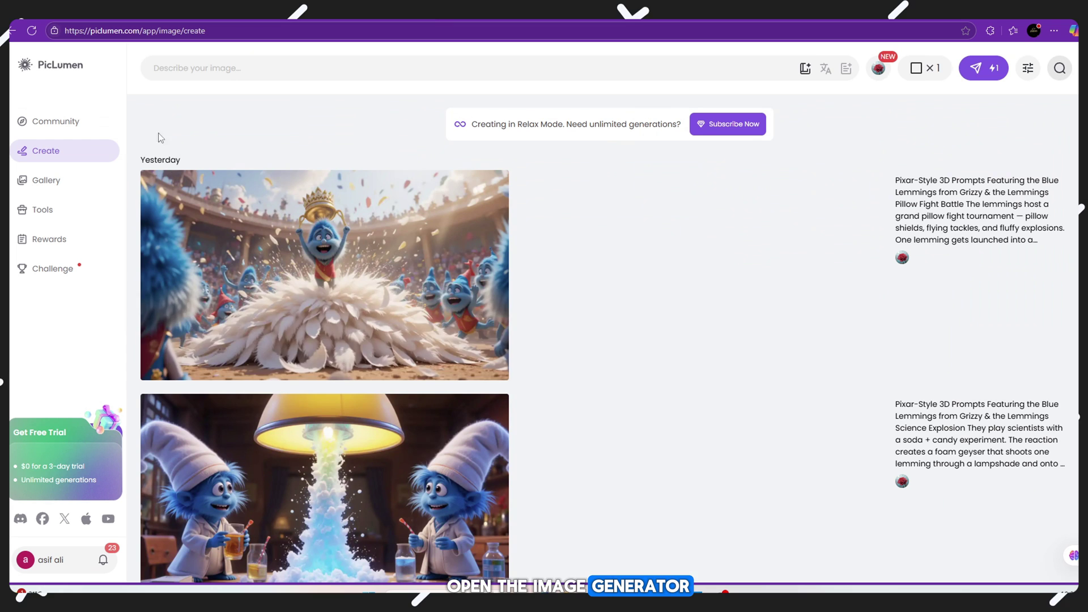
Set the image aspect ratio to 16:9 and select ChatGPT's Zombie Granny Attack prompt.
left_click(929, 69)
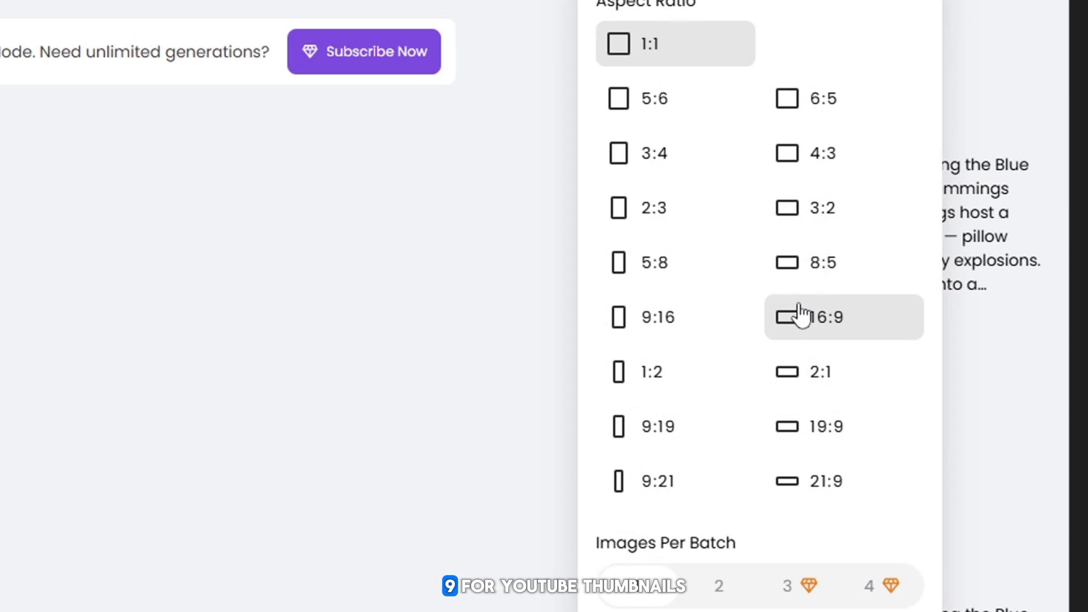
left_click(857, 324)
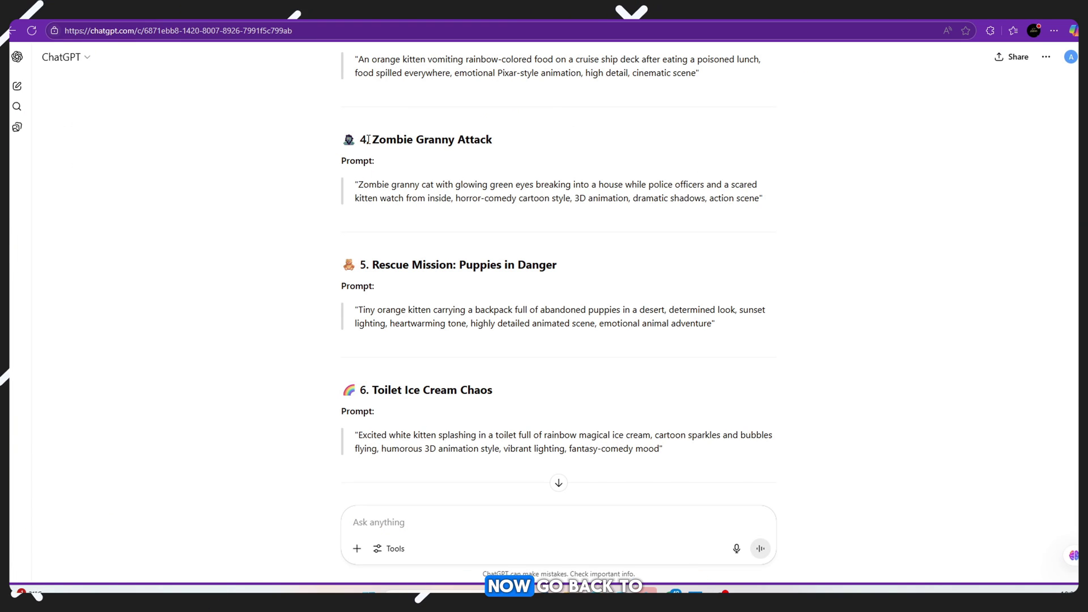
left_click_drag(367, 139, 759, 197)
key("ctrl+c")
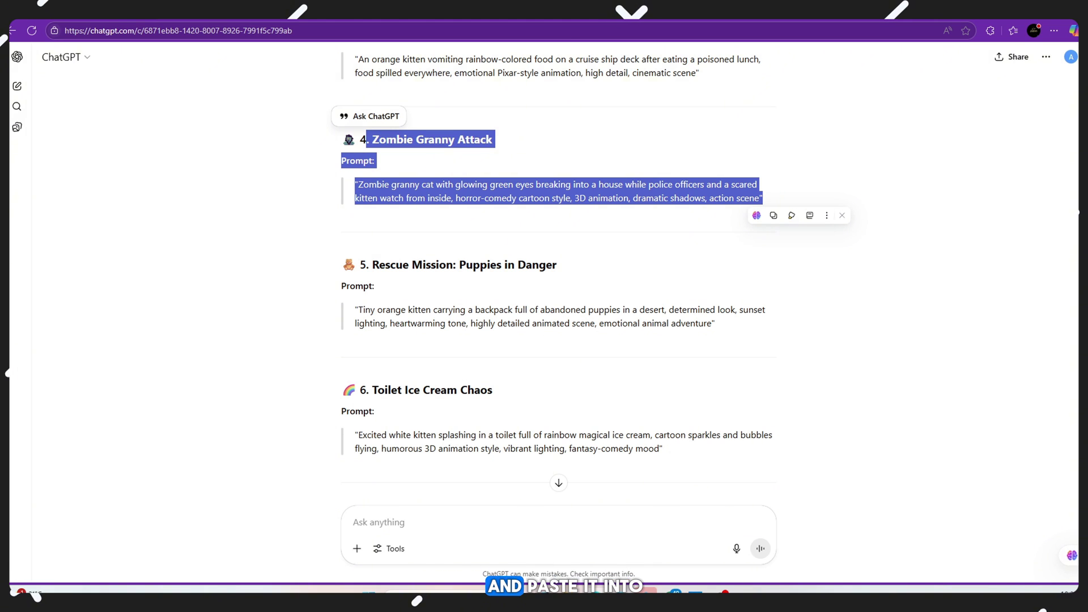
Paste the Zombie Granny Attack prompt into PicLumen and generate it twice.
key("ctrl+Tab")
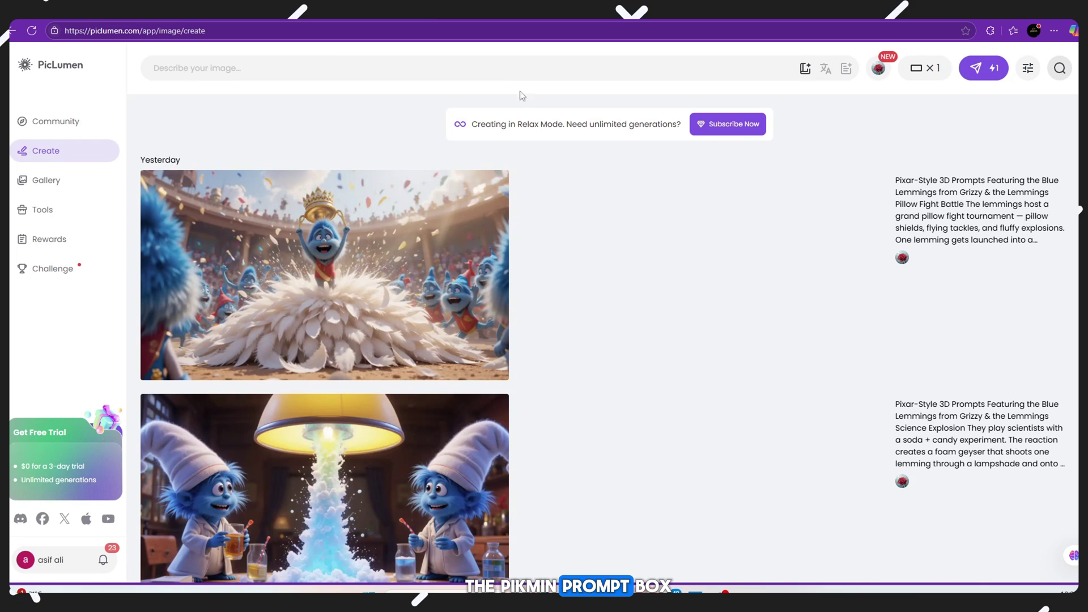
key("ctrl+v")
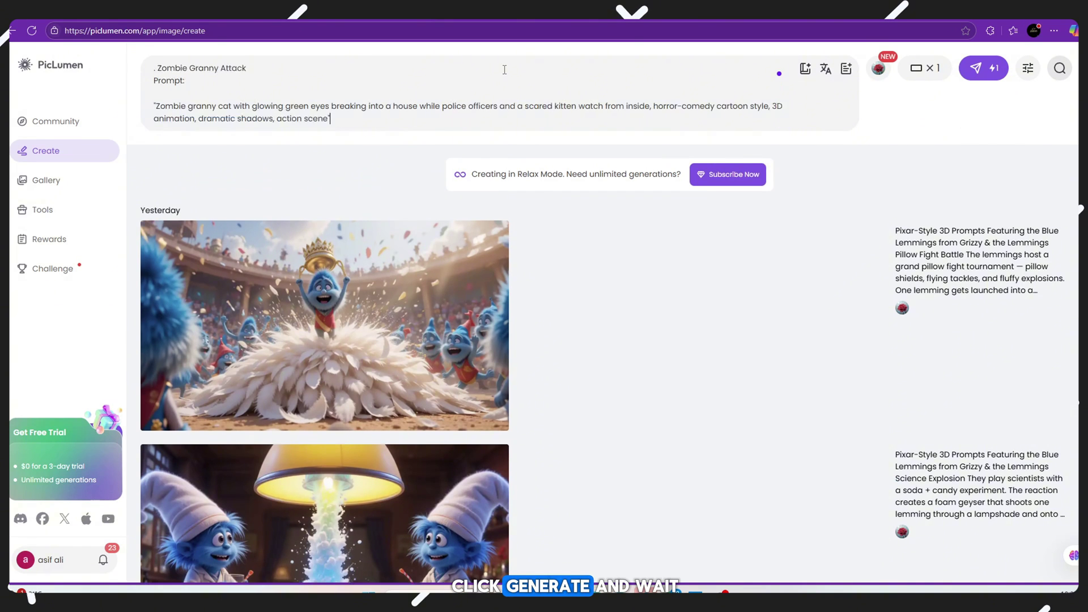
key("Return")
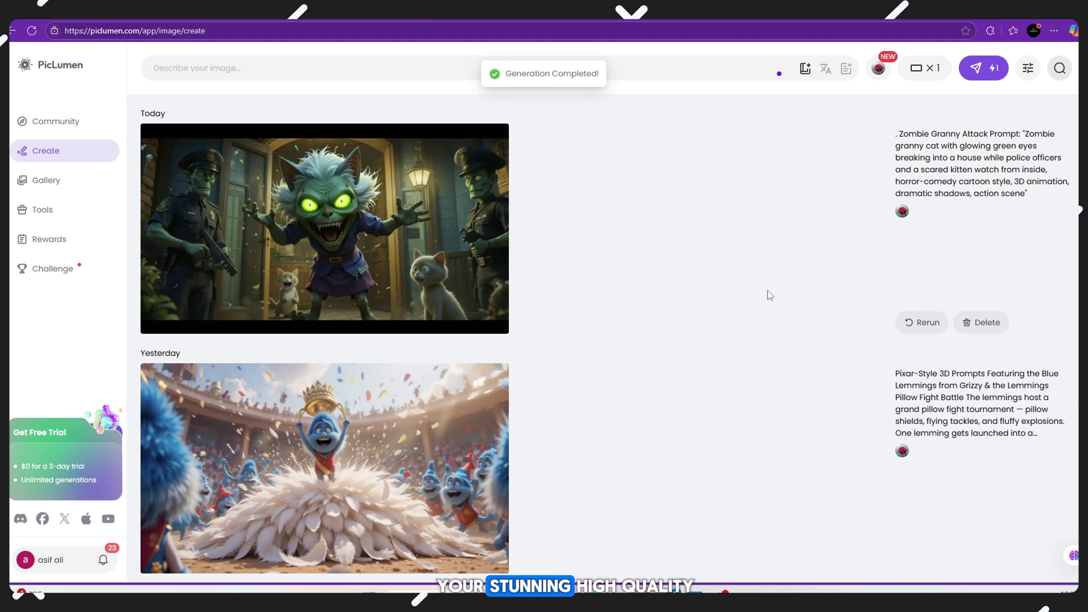
mouse_move(338, 126)
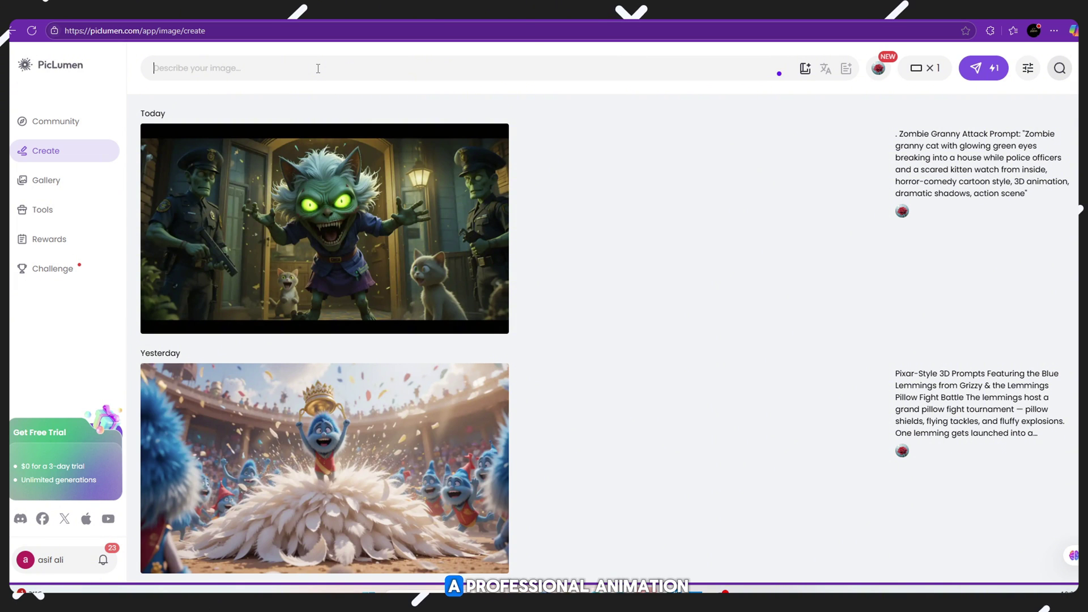
key("ctrl+v")
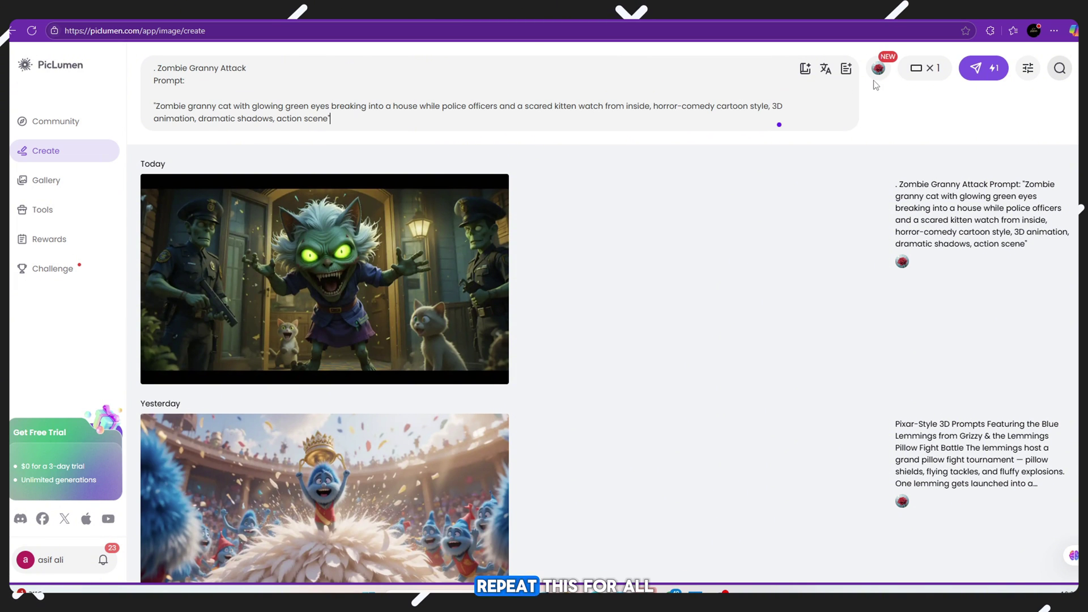
left_click(979, 73)
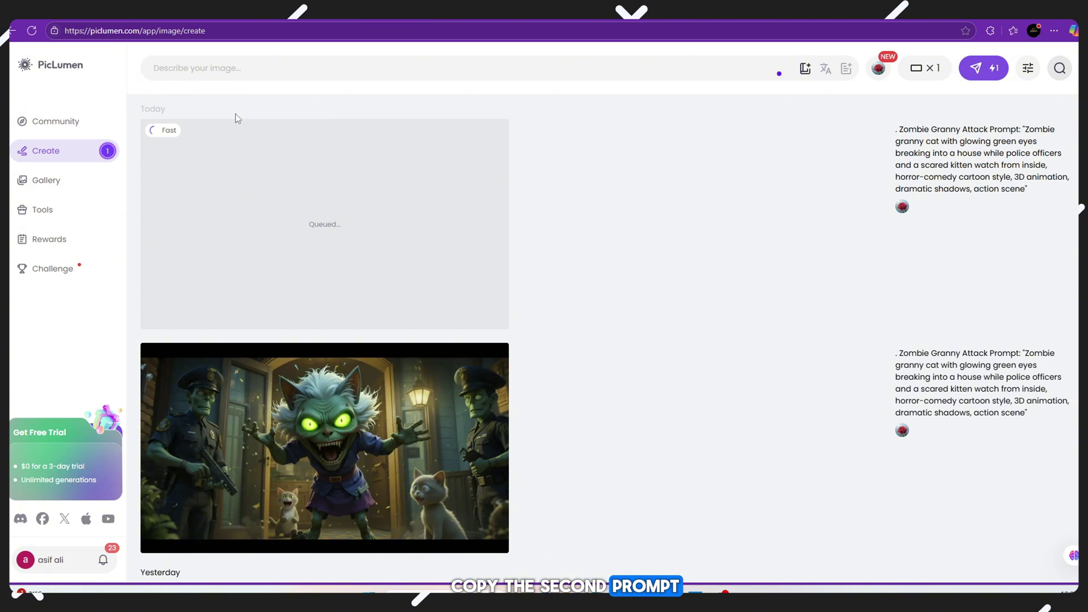
Copy the Rescue Mission prompt from ChatGPT and generate it in PicLumen.
key("alt+Tab")
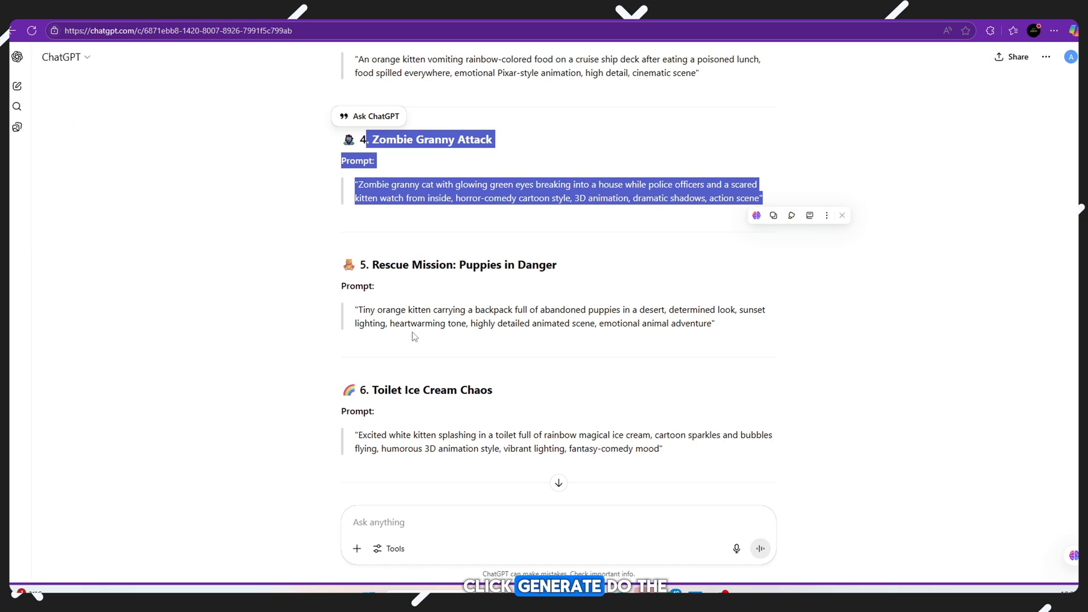
left_click_drag(373, 266, 765, 325)
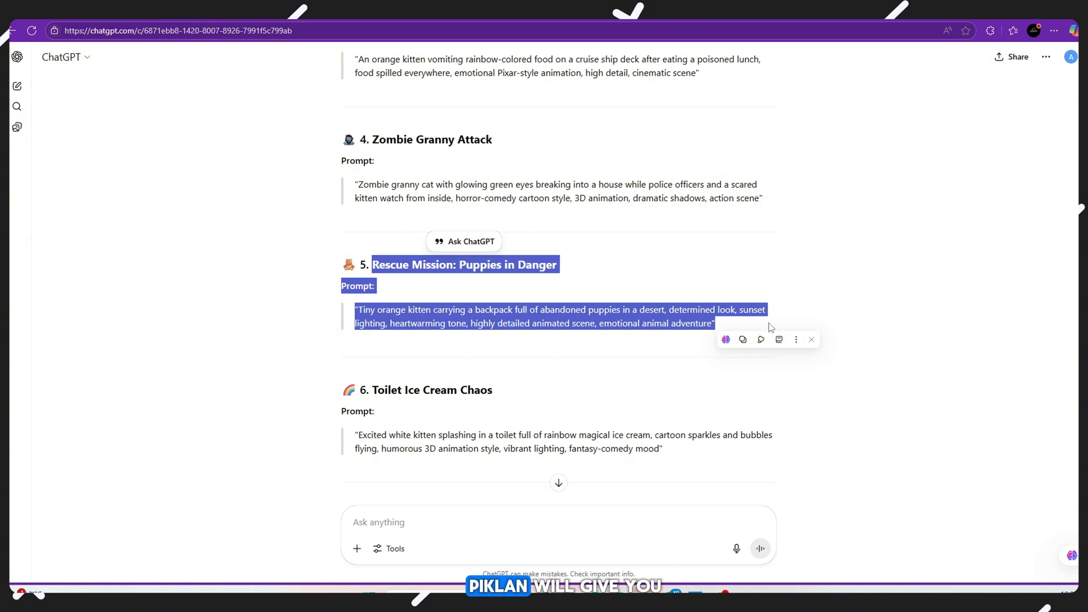
key("alt+Tab")
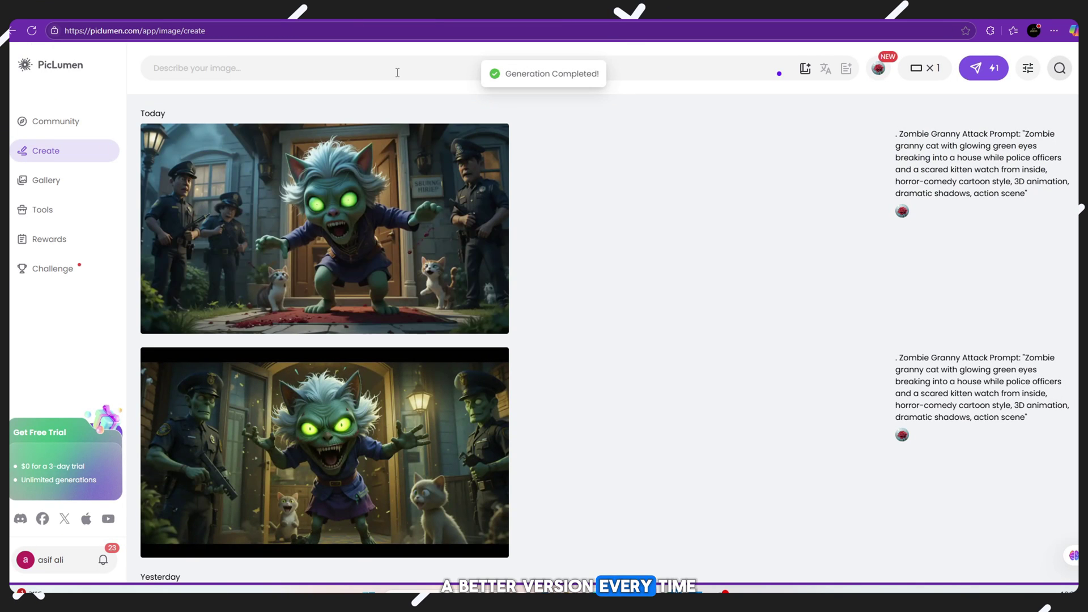
type("Rescue Mission: Puppies in Danger Prompt: \"Tiny orange kitten carrying a backpack full of abandoned puppies in a desert, determined look, sunset lighting, heartwarming tone, highly detailed animated scene, emotional animal bond\"")
key("Return")
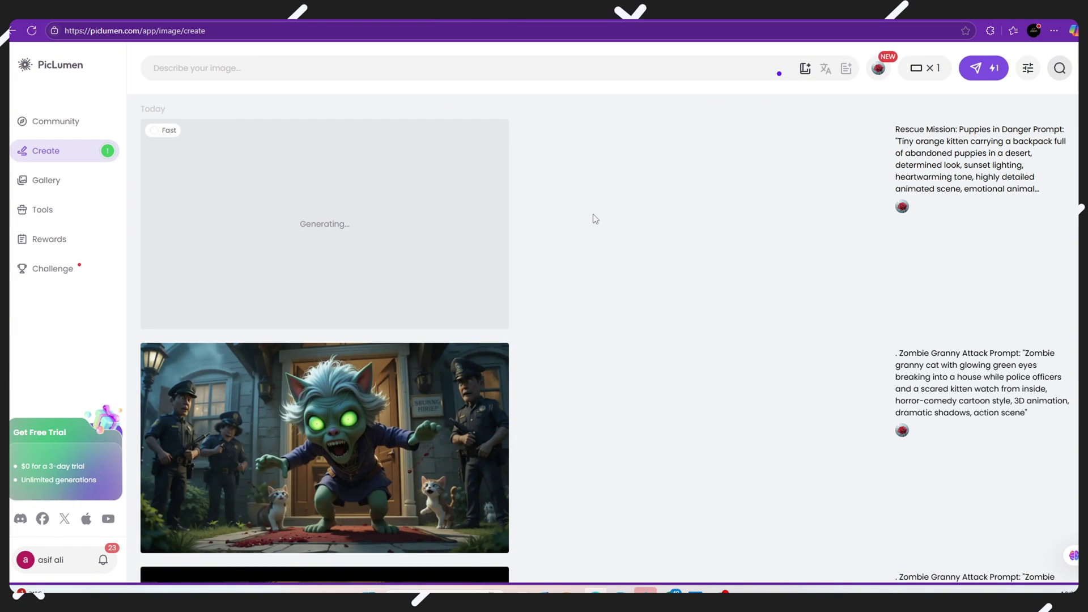
Copy the Toilet Ice Cream Chaos prompt from ChatGPT and generate it in PicLumen.
key("alt+Tab")
scroll(558, 283, "down", 1)
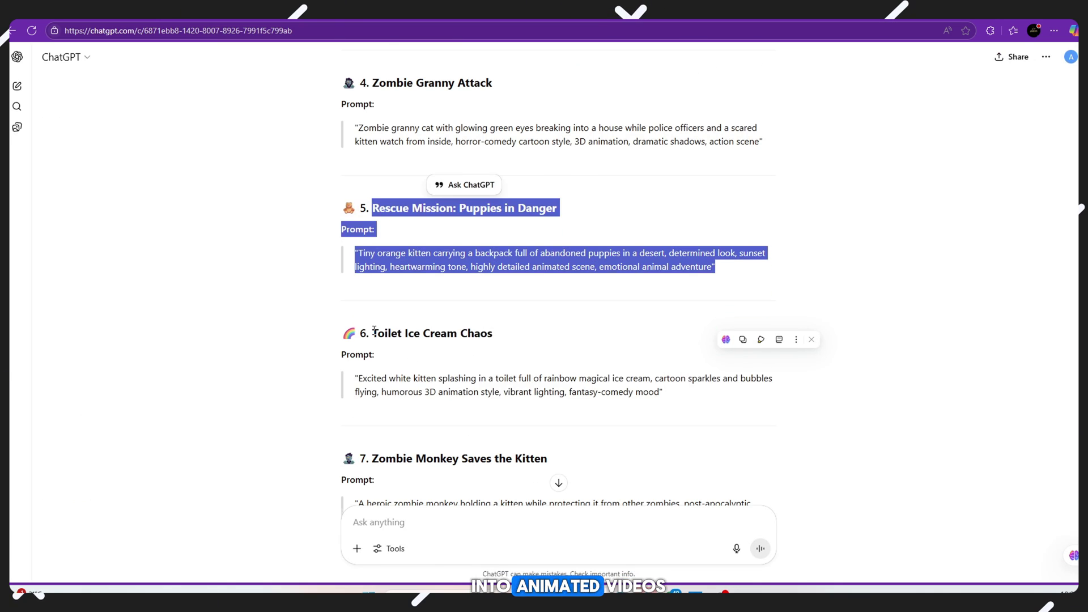
left_click_drag(372, 333, 759, 409)
right_click(759, 409)
left_click(566, 168)
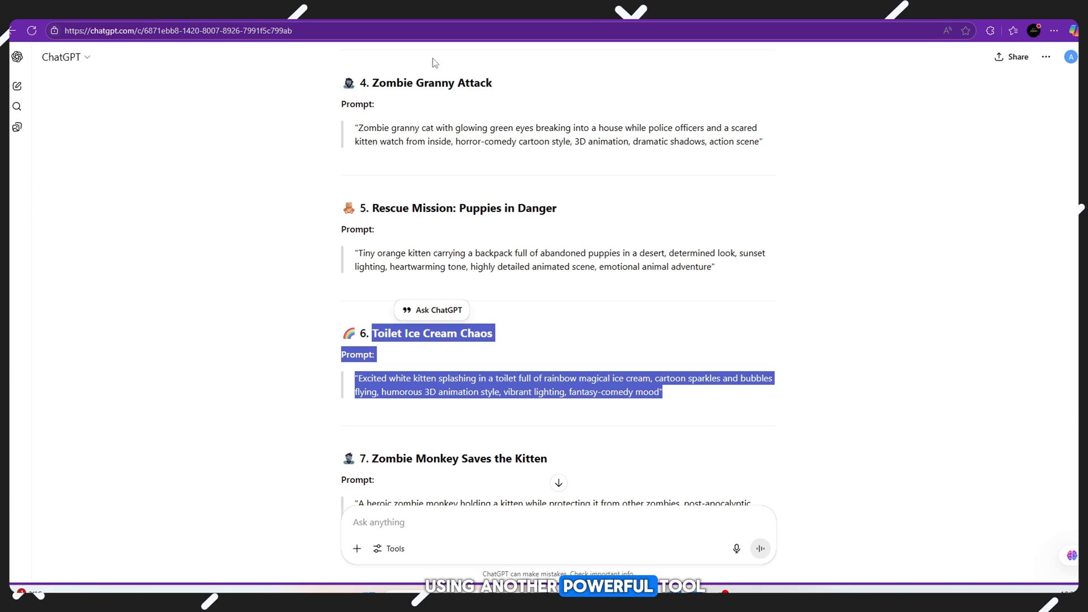
key("alt+Tab")
right_click(333, 70)
left_click(363, 164)
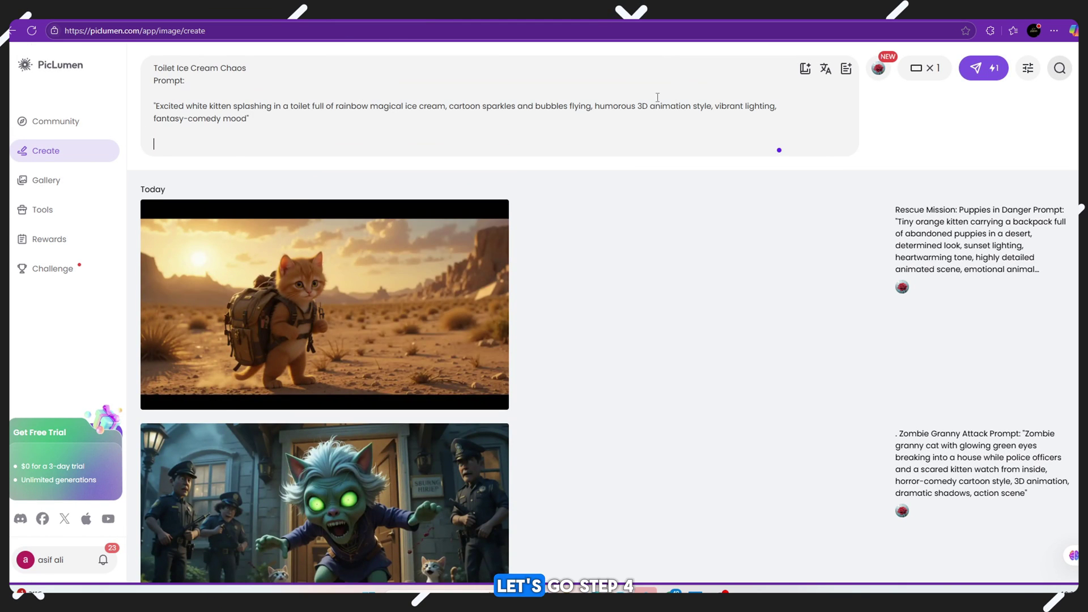
key("Return")
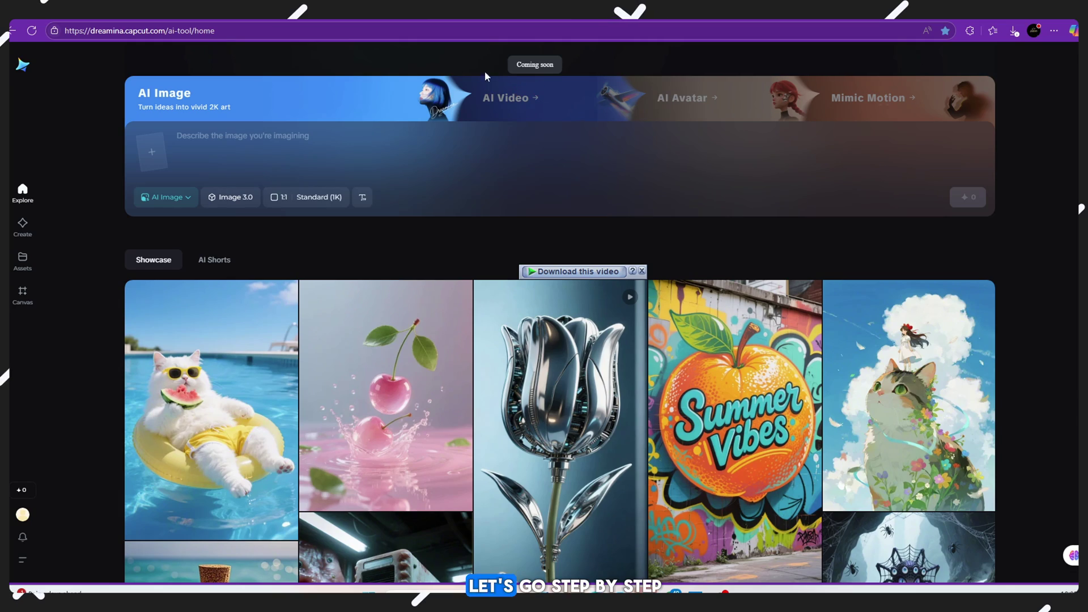
Scroll up and down through the Showcase gallery on Dreamina's AI tool home page.
scroll(485, 400, "down", 10)
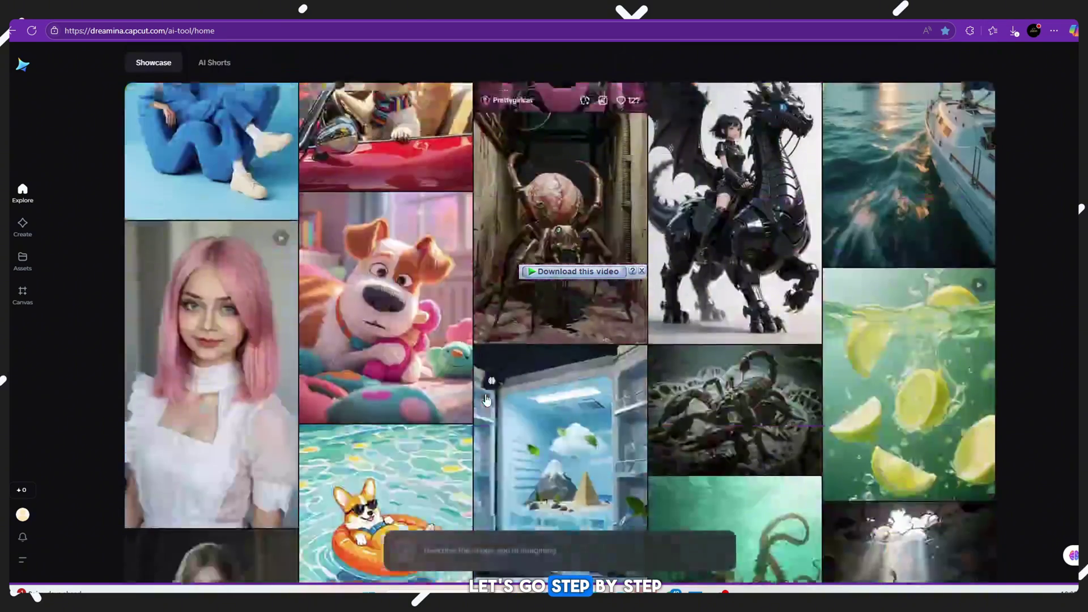
scroll(486, 400, "up", 3)
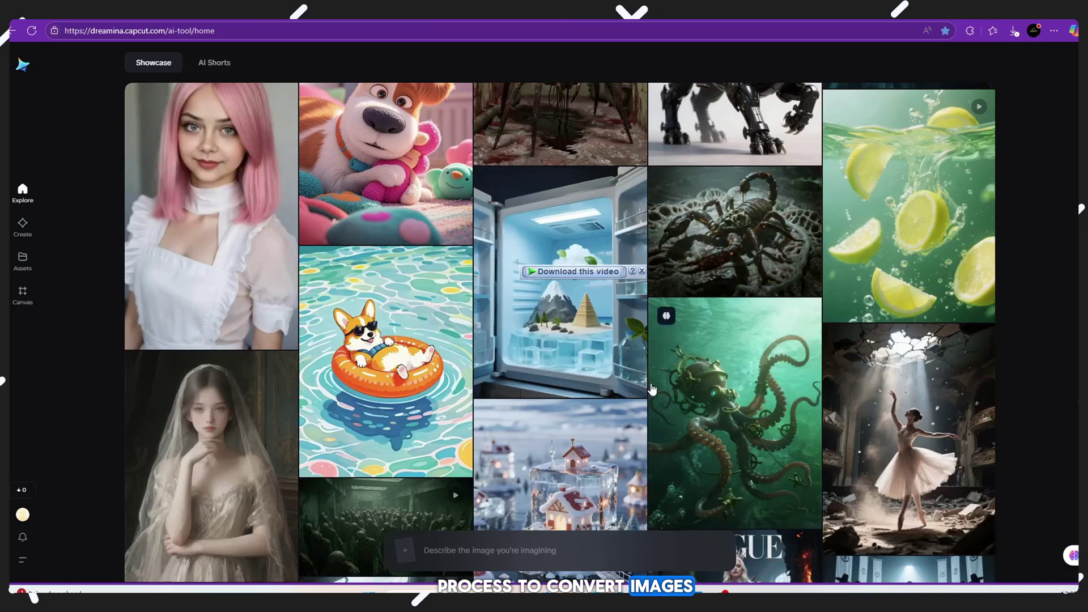
scroll(702, 485, "down", 3)
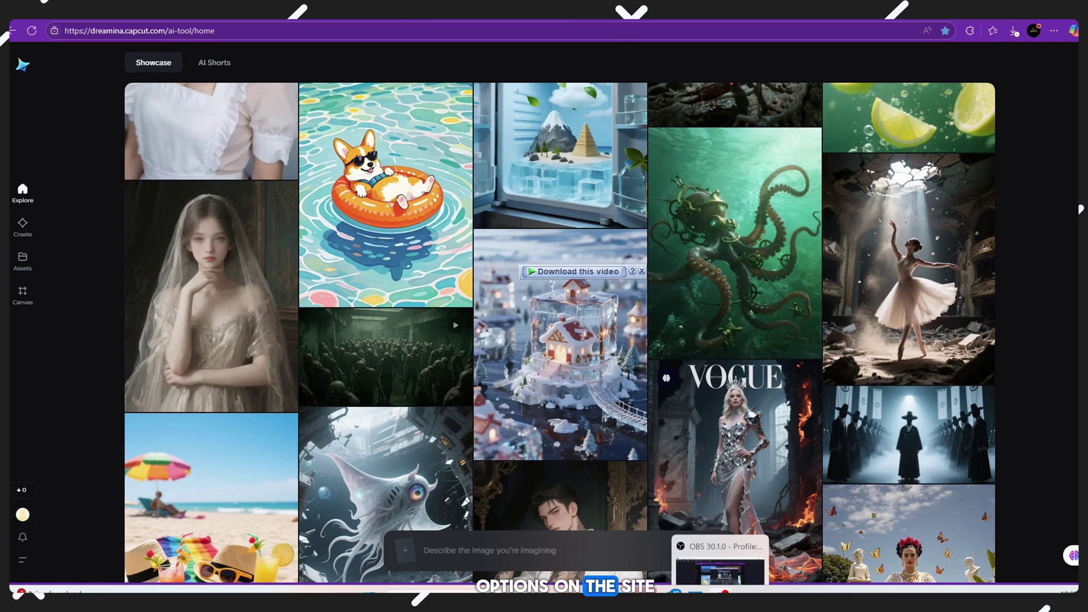
scroll(695, 80, "up", 15)
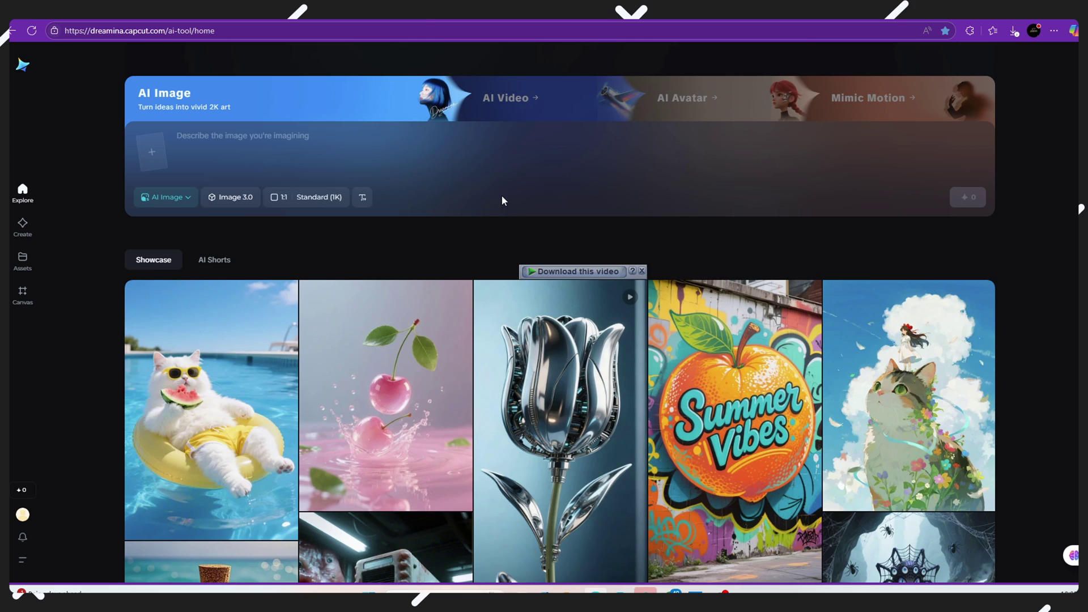
scroll(502, 200, "down", 10)
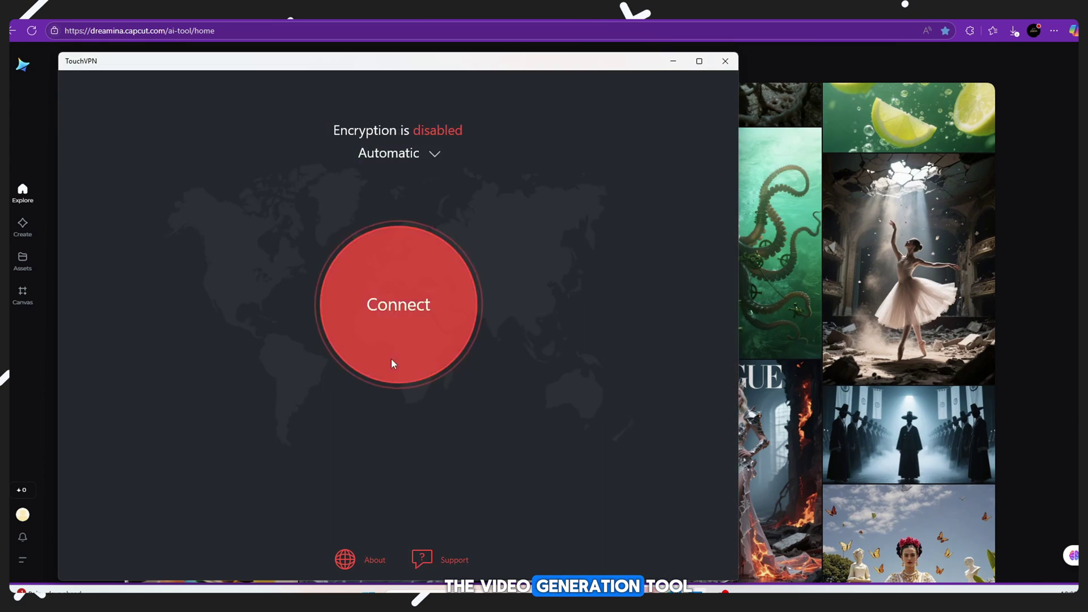
Connect TouchVPN after one retry, then minimize its window to reveal Dreamina.
left_click(391, 359)
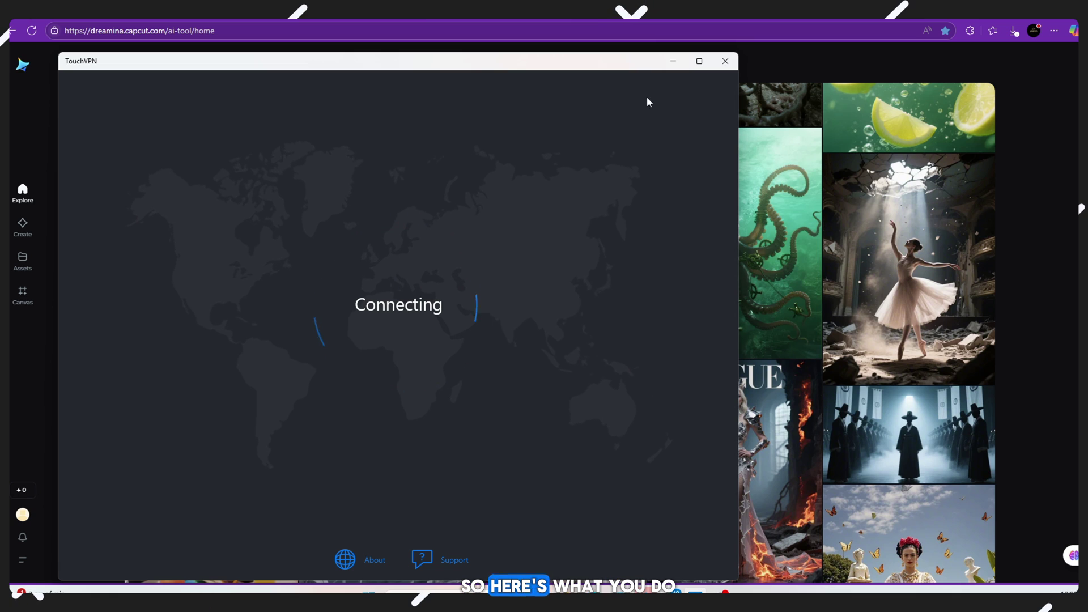
left_click(442, 330)
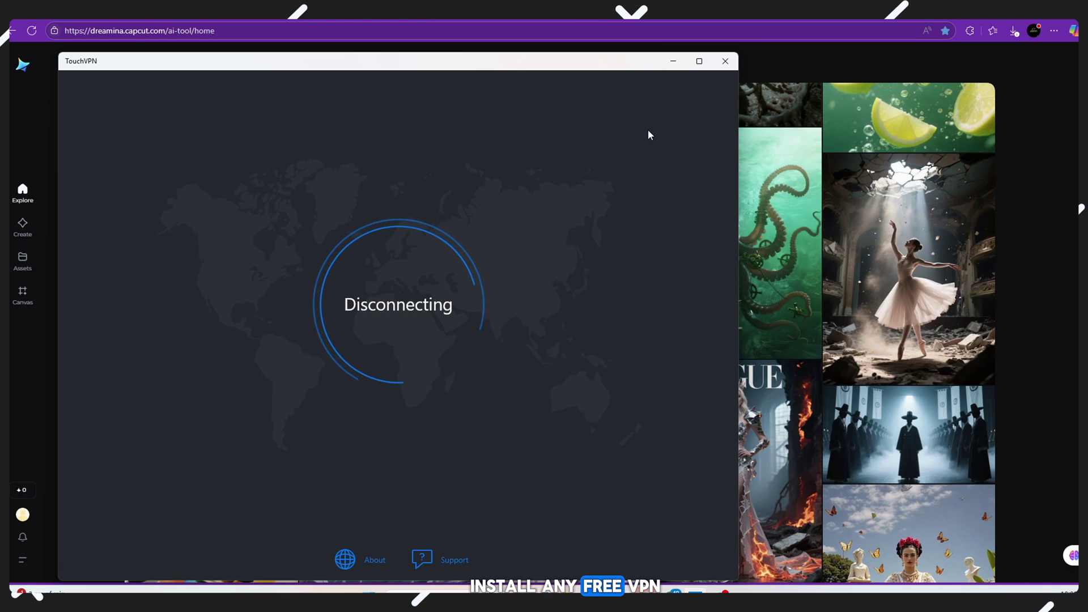
left_click(443, 267)
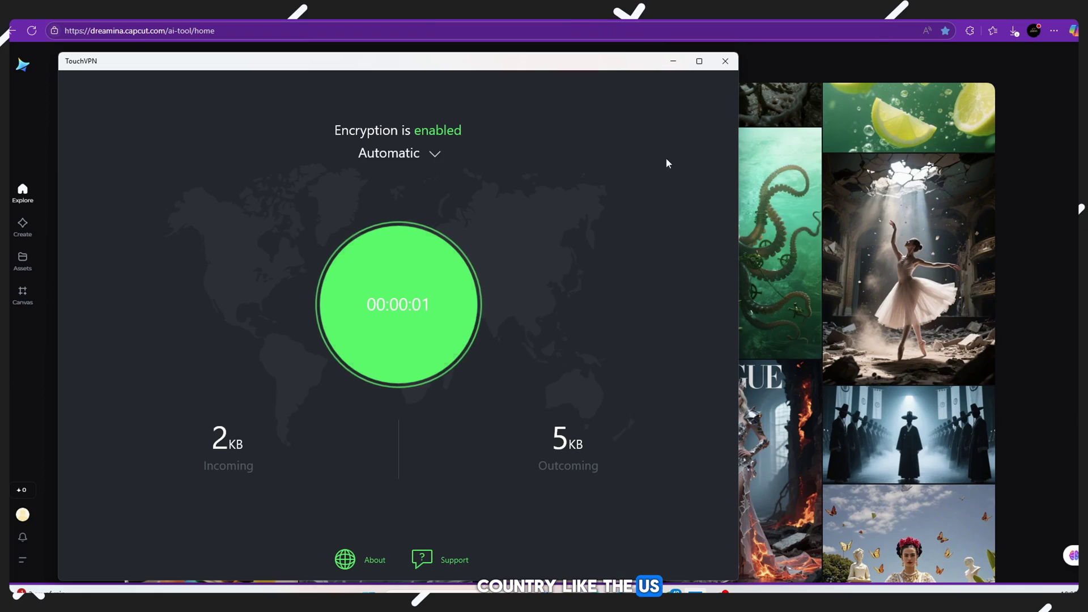
left_click(669, 61)
Reload Dreamina and upload the zombie granny cat image from Downloads as a reference.
scroll(277, 69, "up", 4)
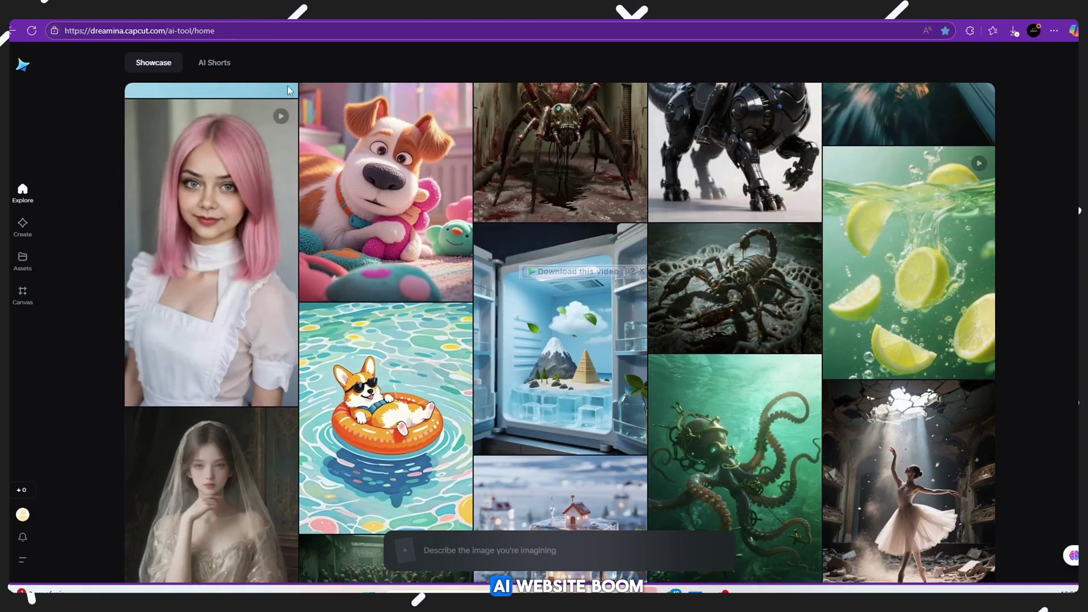
scroll(306, 102, "up", 5)
left_click(219, 32)
key("Return")
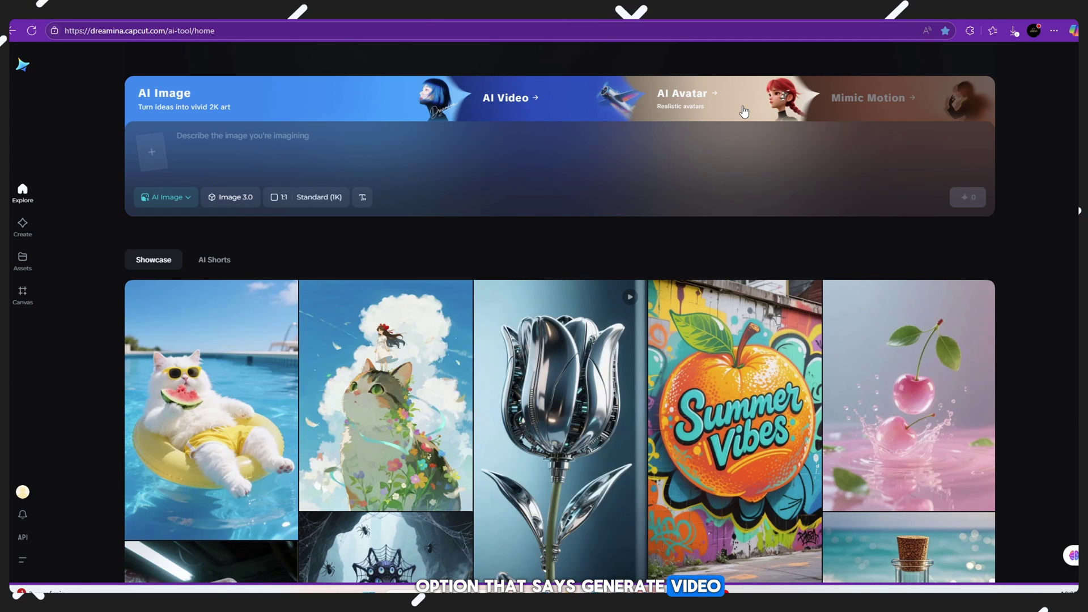
left_click(157, 159)
left_click(53, 169)
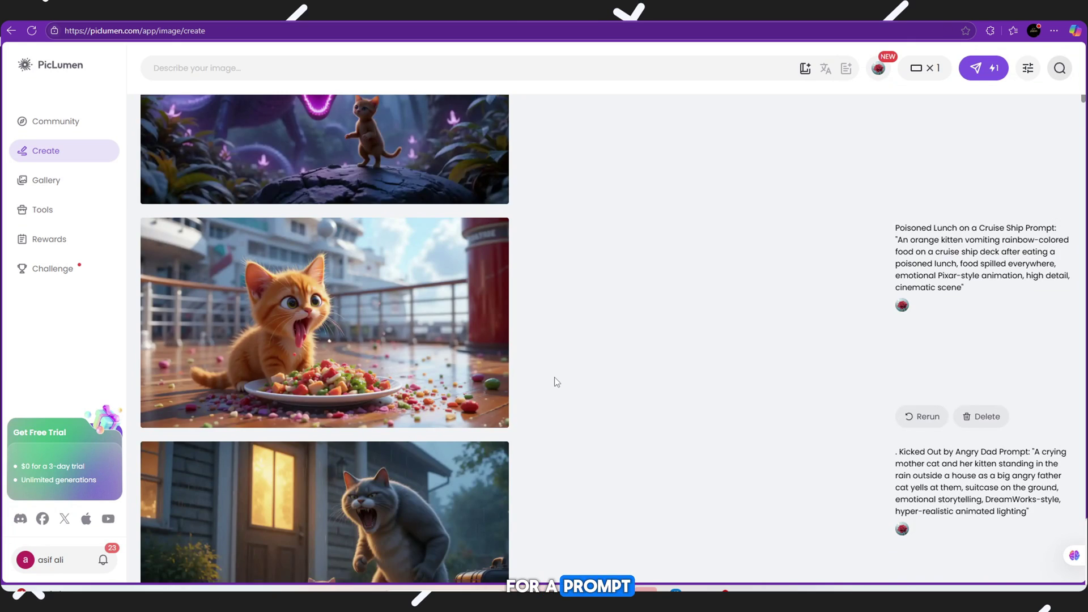
Copy the Zombie Granny Attack prompt from PicLumen into Dreamina's video prompt.
scroll(554, 376, "up", 10)
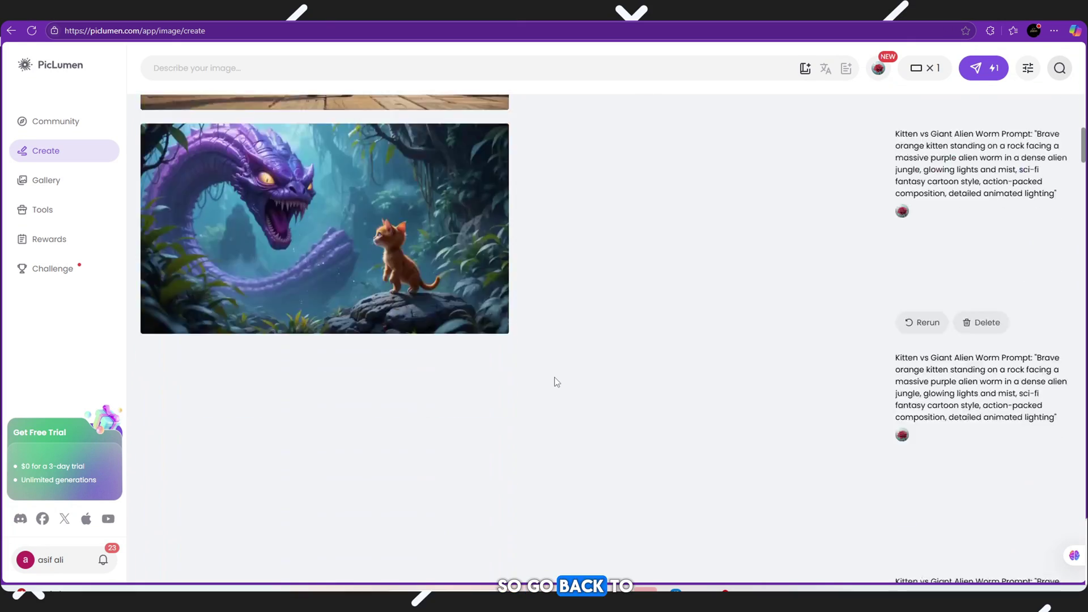
scroll(554, 381, "down", 5)
scroll(554, 380, "down", 3)
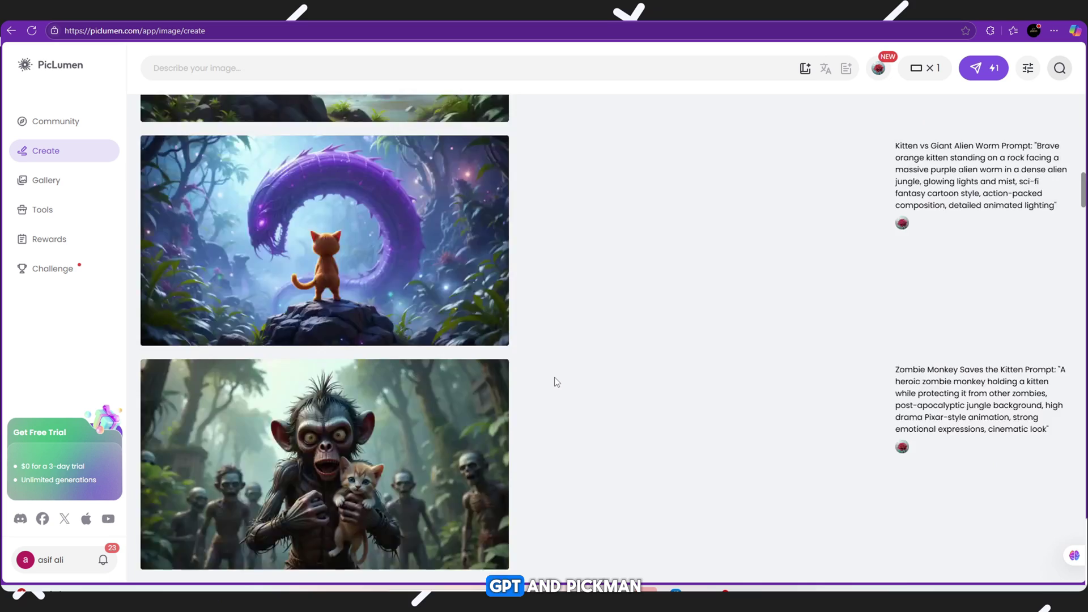
scroll(566, 371, "down", 2)
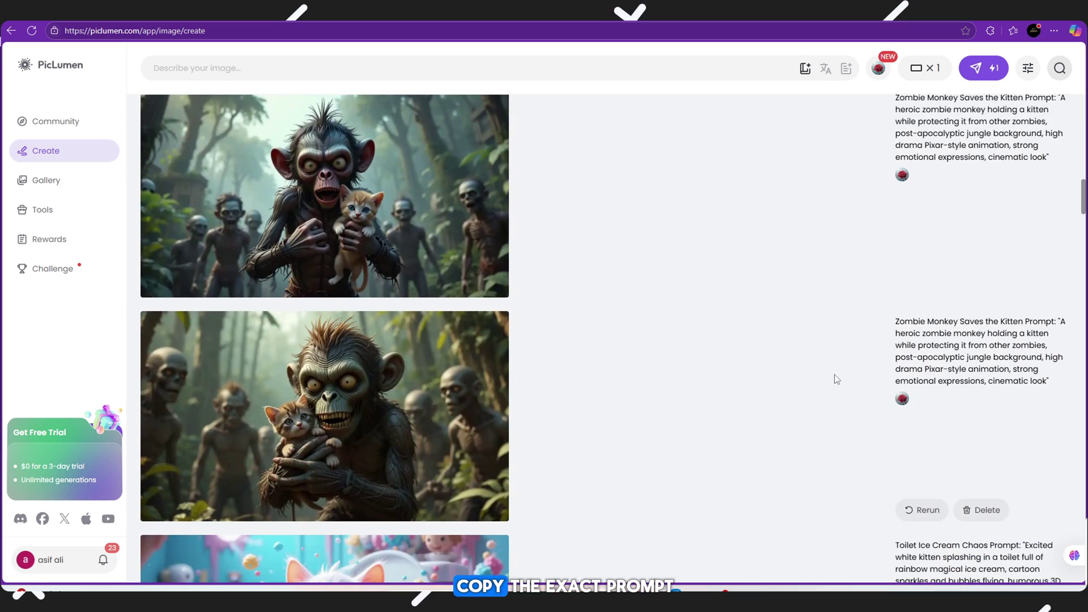
scroll(833, 377, "down", 10)
left_click_drag(896, 198, 1026, 259)
right_click(1019, 259)
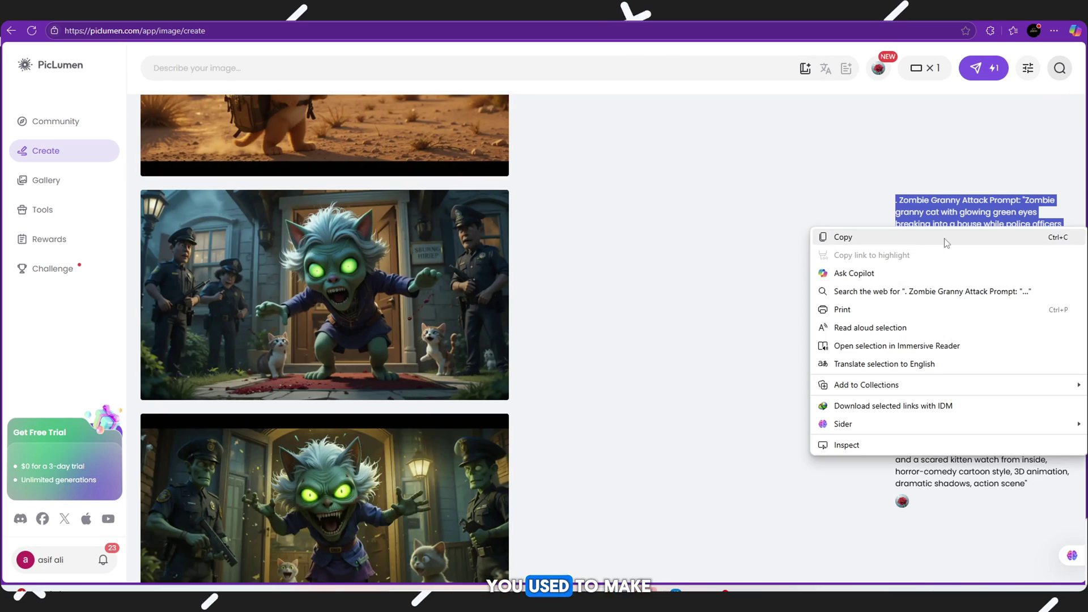
left_click(833, 236)
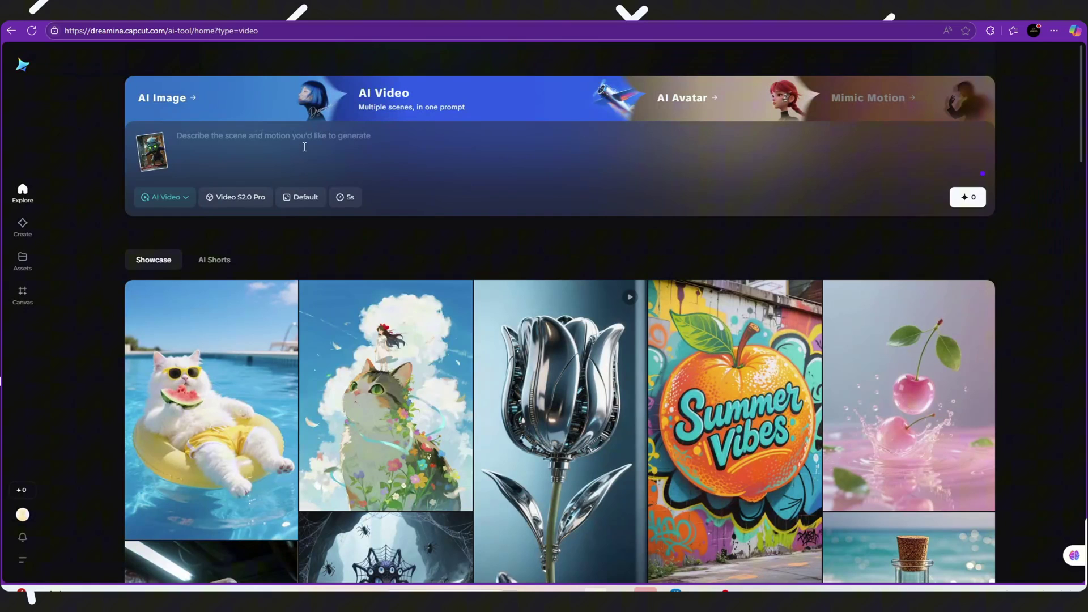
right_click(304, 146)
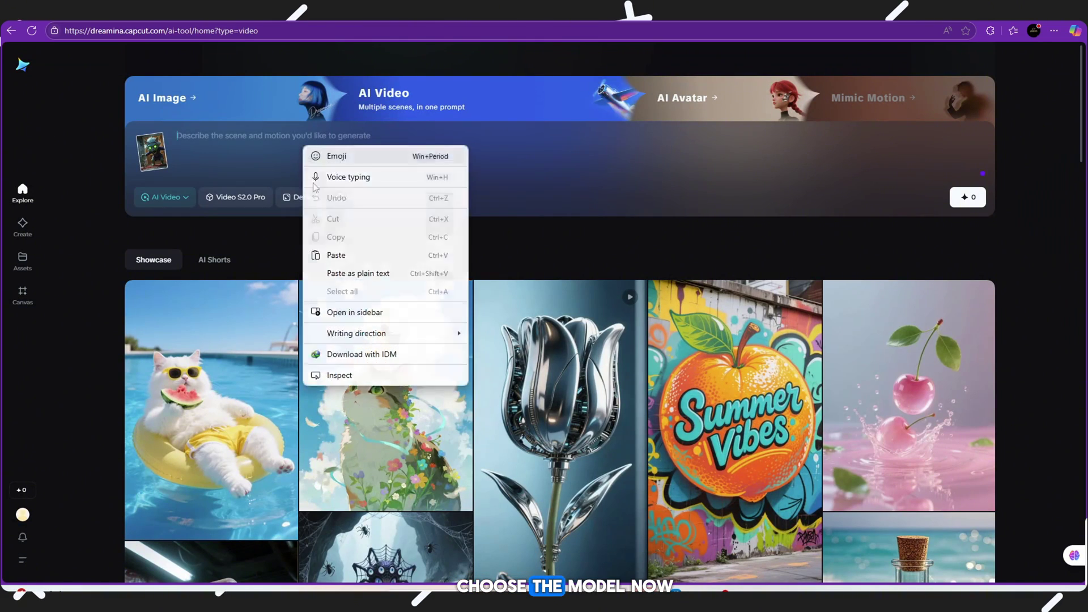
left_click(340, 253)
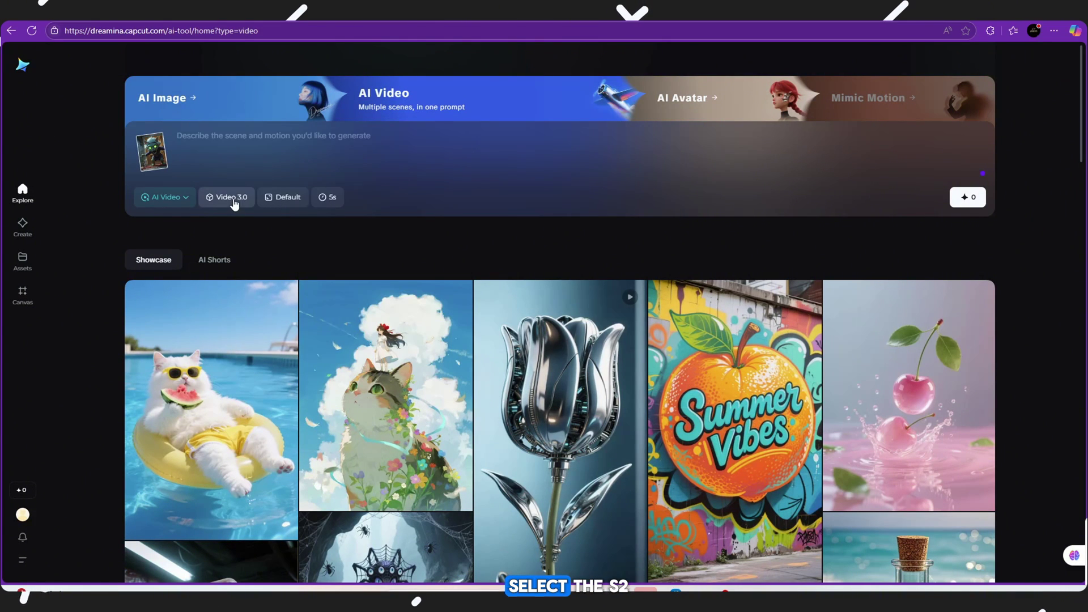
Switch the video model to Video S2.0 Pro and start generating the clip.
left_click(233, 200)
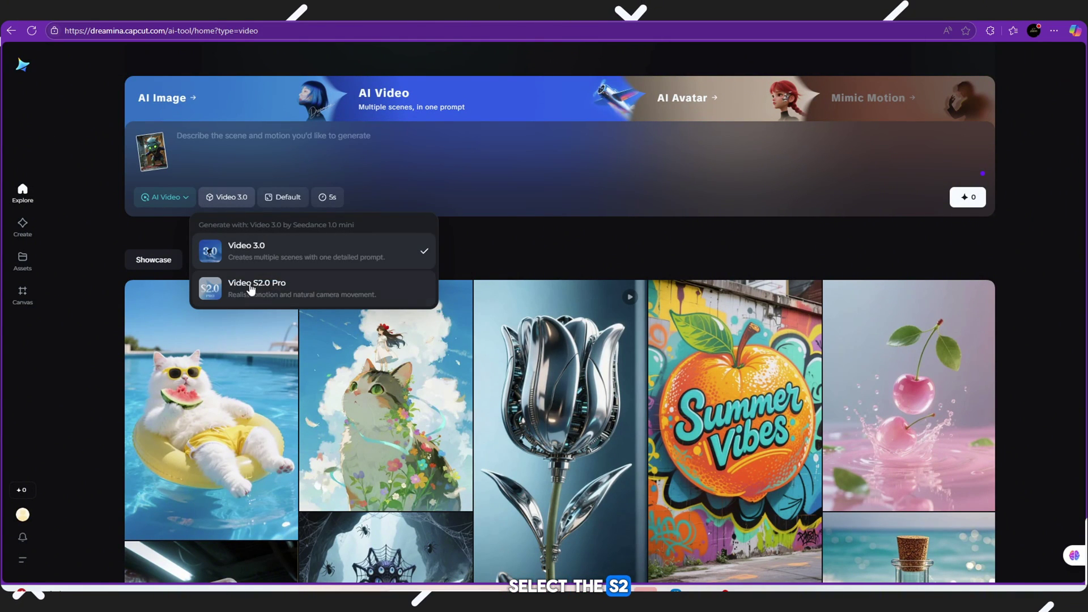
left_click(282, 296)
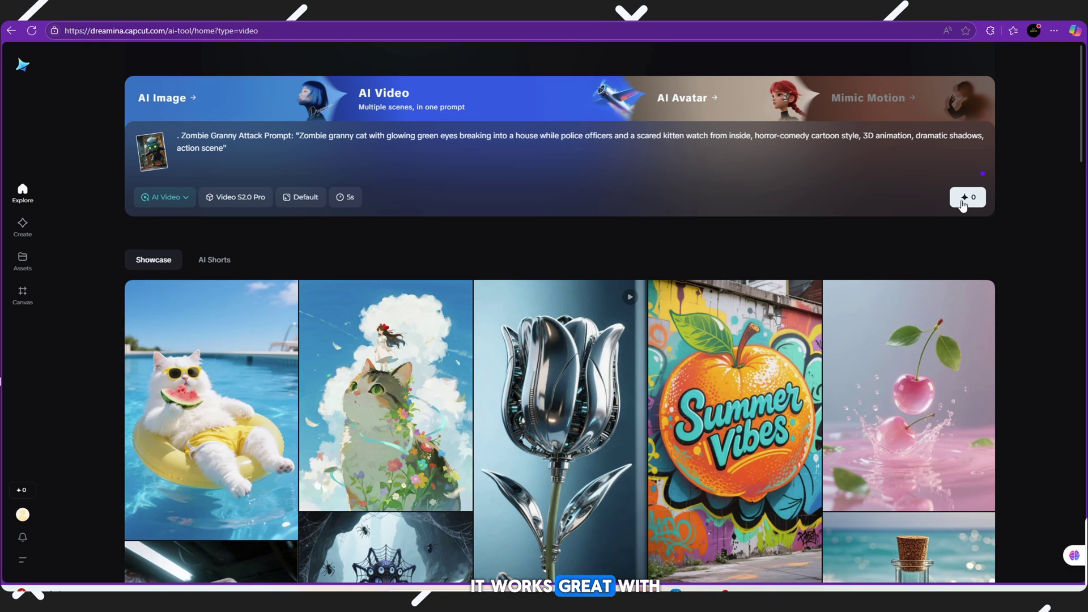
left_click(961, 199)
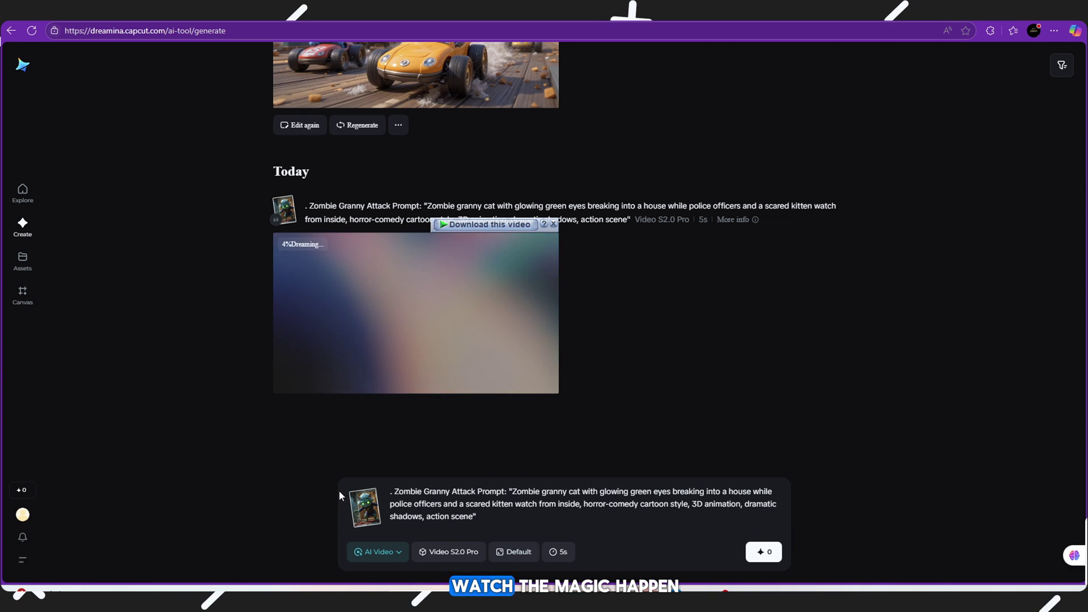
Clear the old reference image, paste the Toilet Ice Cream Chaos prompt over the old prompt, and generate.
left_click(367, 505)
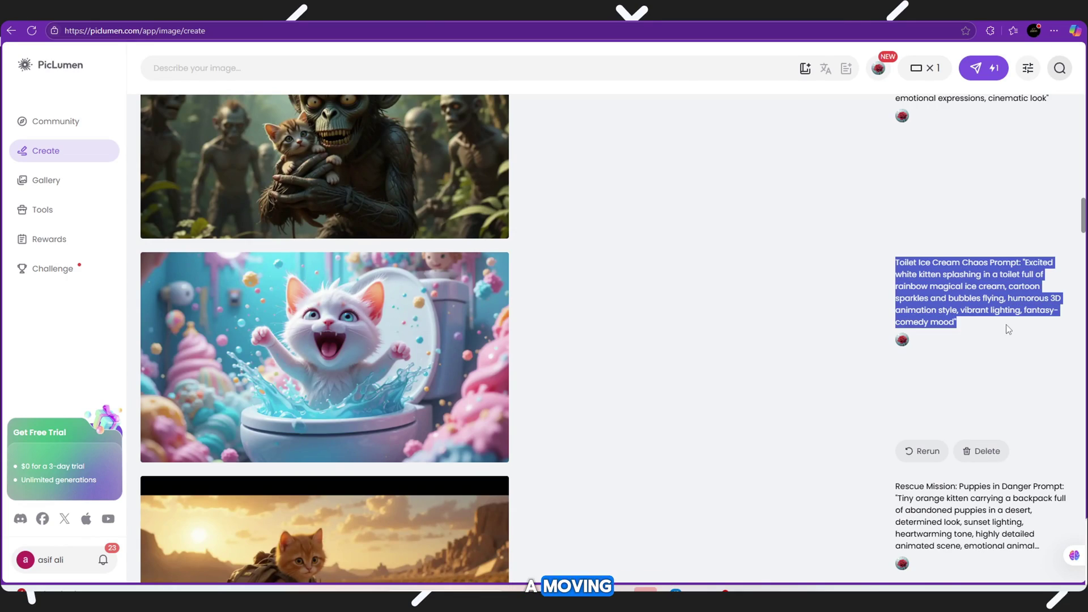
right_click(923, 262)
left_click(925, 272)
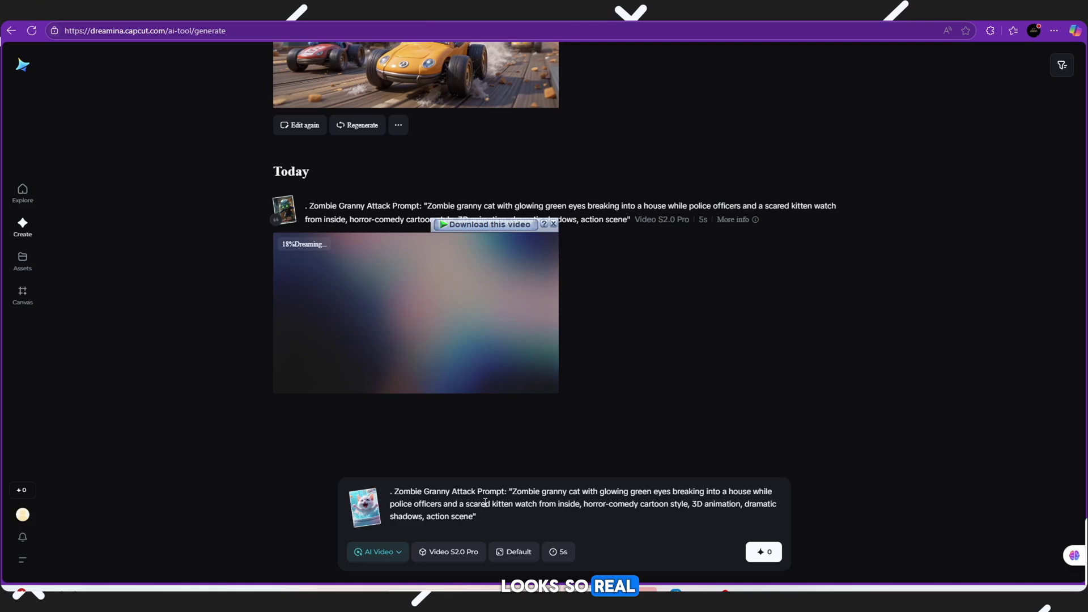
left_click_drag(477, 516, 356, 458)
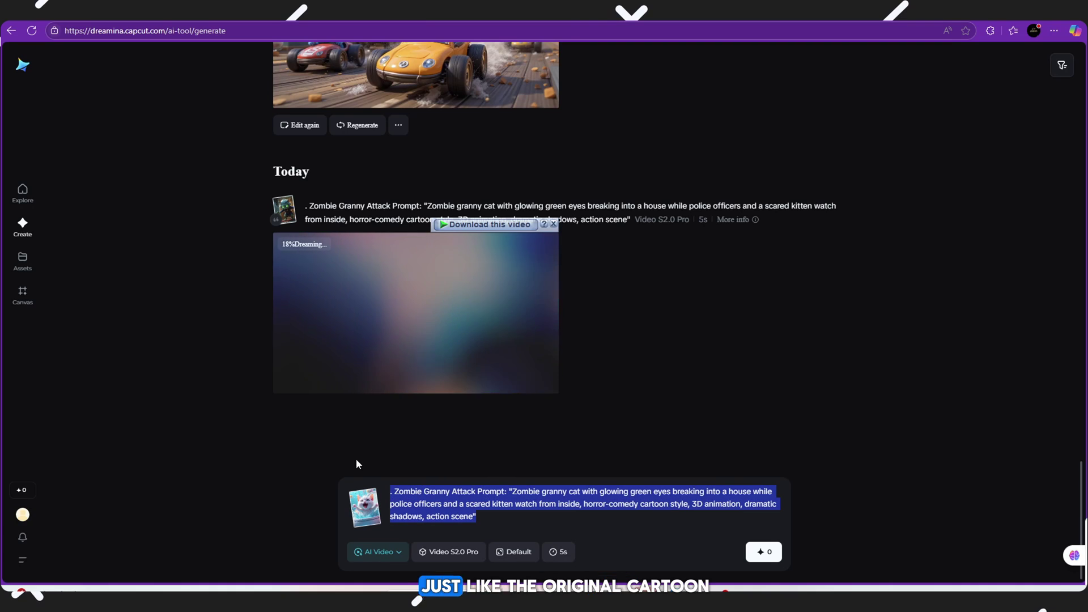
right_click(417, 497)
left_click(434, 346)
left_click(765, 553)
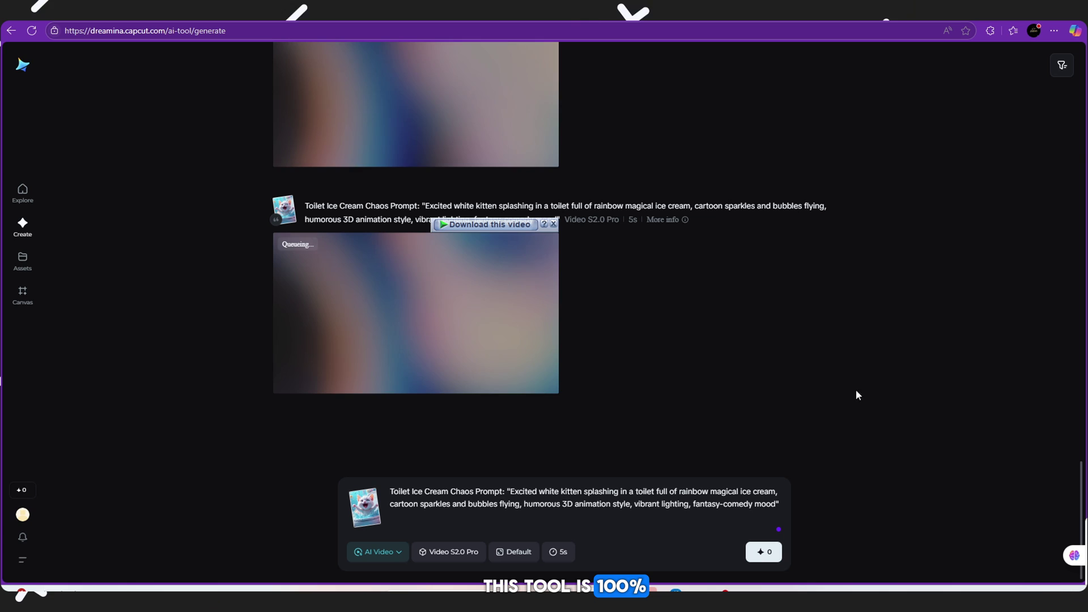
Browse for a new reference image for the next video.
scroll(438, 404, "up", 3)
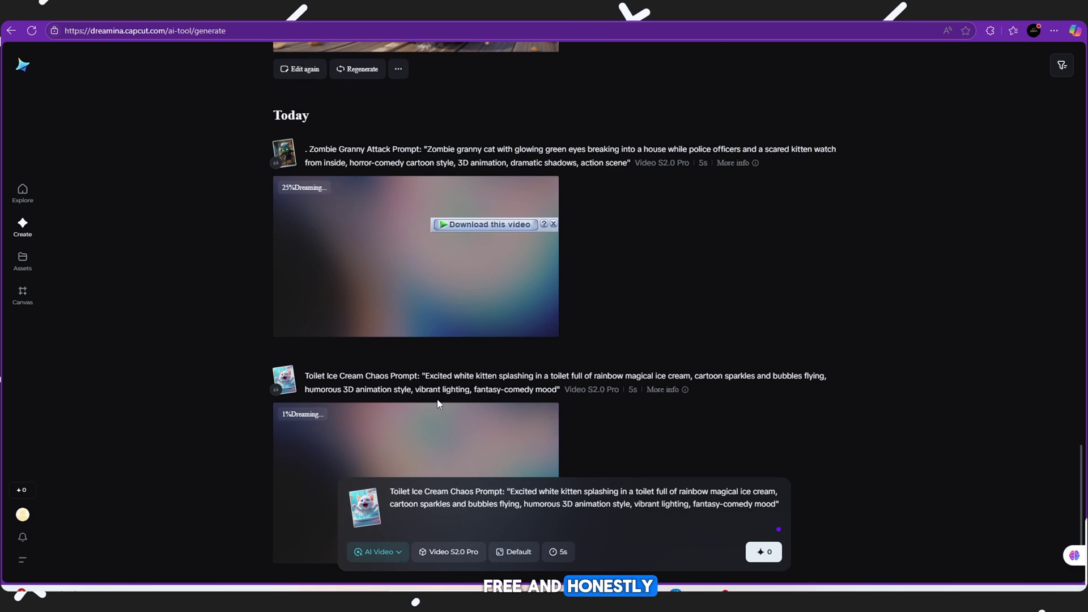
scroll(438, 403, "down", 2)
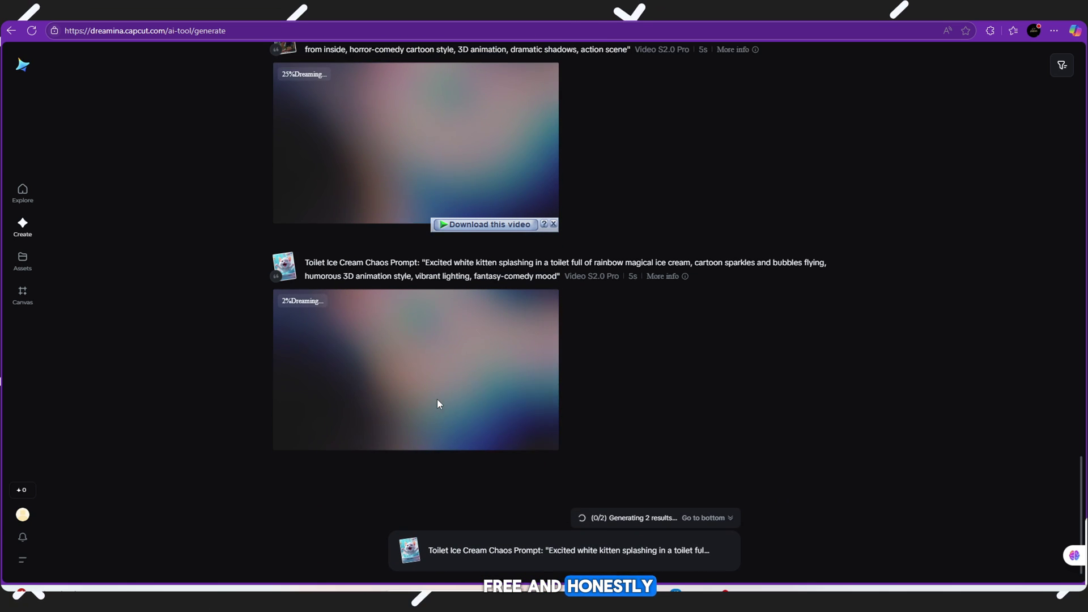
left_click(412, 544)
Use the Zombie Monkey image as reference and copy its Zombie Monkey Saves the Kitten prompt.
double_click(529, 146)
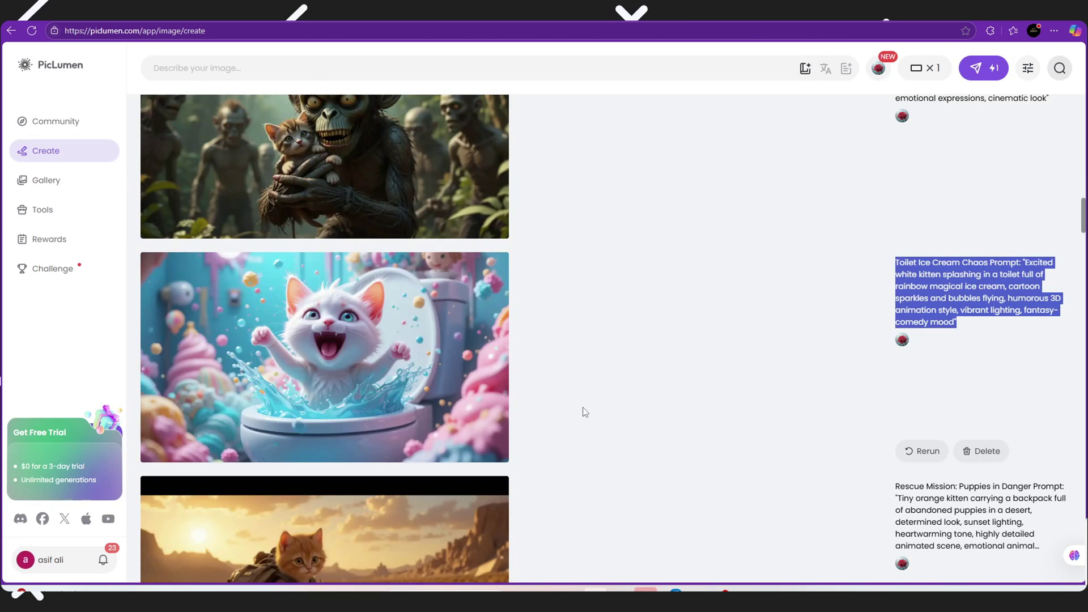
scroll(595, 397, "up", 3)
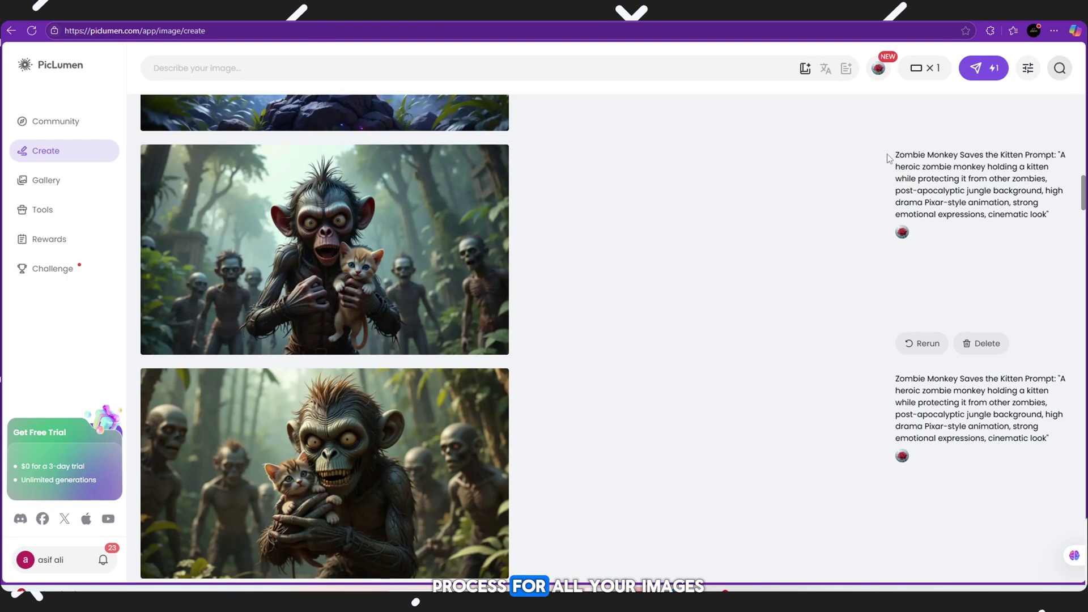
left_click_drag(888, 157, 1016, 228)
right_click(1003, 190)
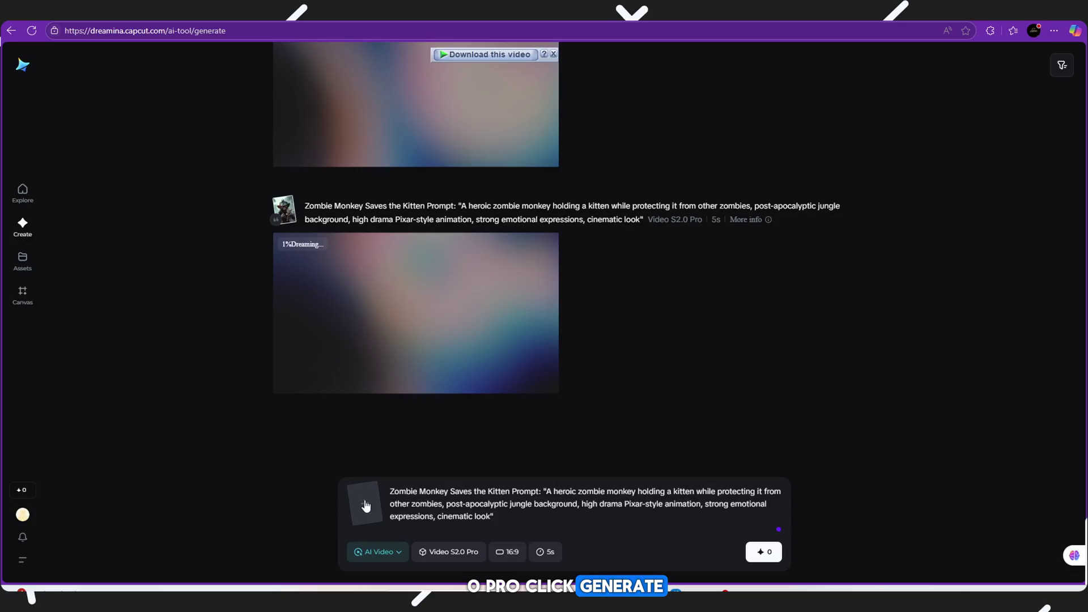
Load the Bullied Cat at School image, swap in its PicLumen prompt, and generate.
left_click(365, 506)
double_click(442, 135)
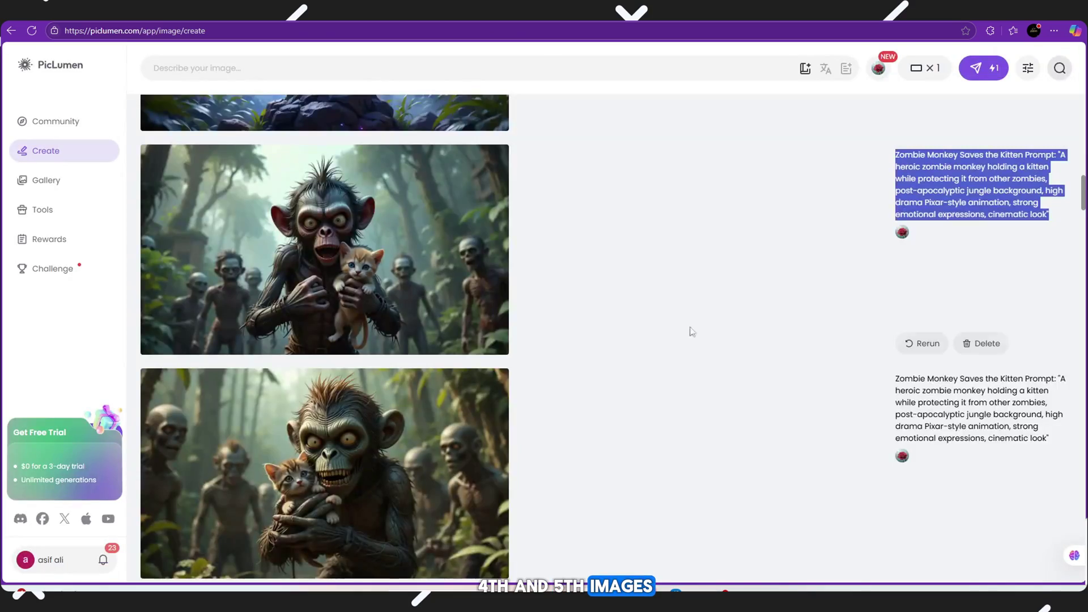
scroll(699, 344, "up", 15)
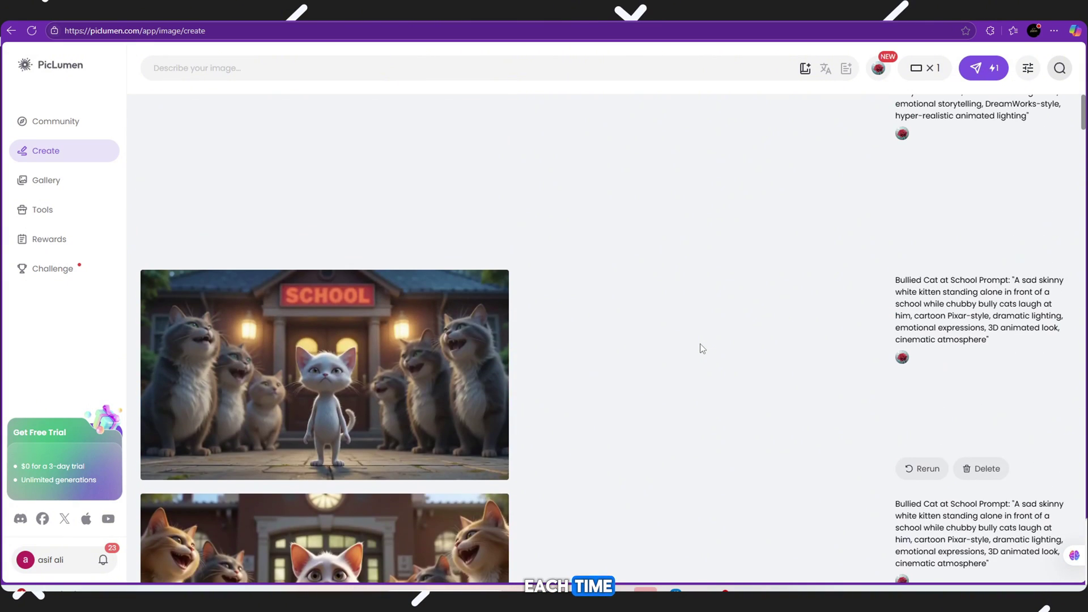
left_click_drag(894, 281, 991, 342)
right_click(906, 312)
left_click(885, 320)
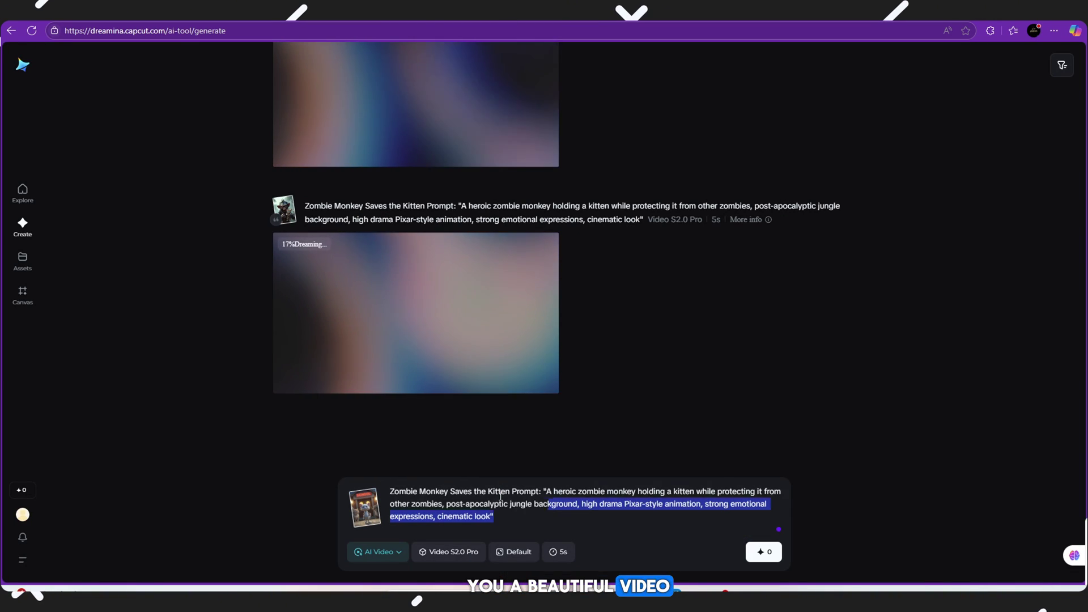
left_click_drag(549, 488, 389, 490)
right_click(424, 508)
left_click(486, 338)
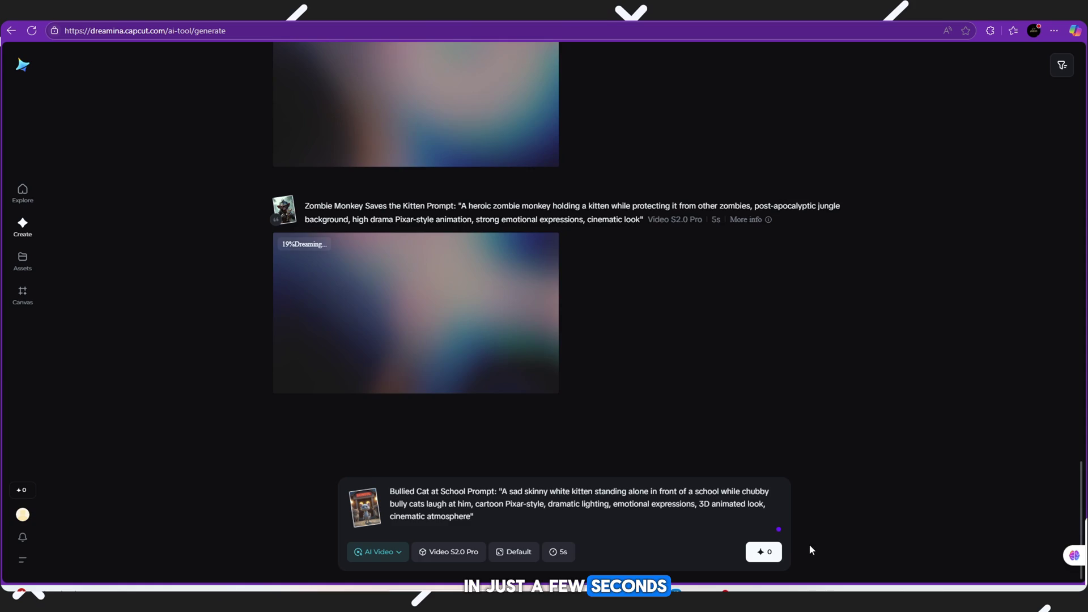
left_click(763, 552)
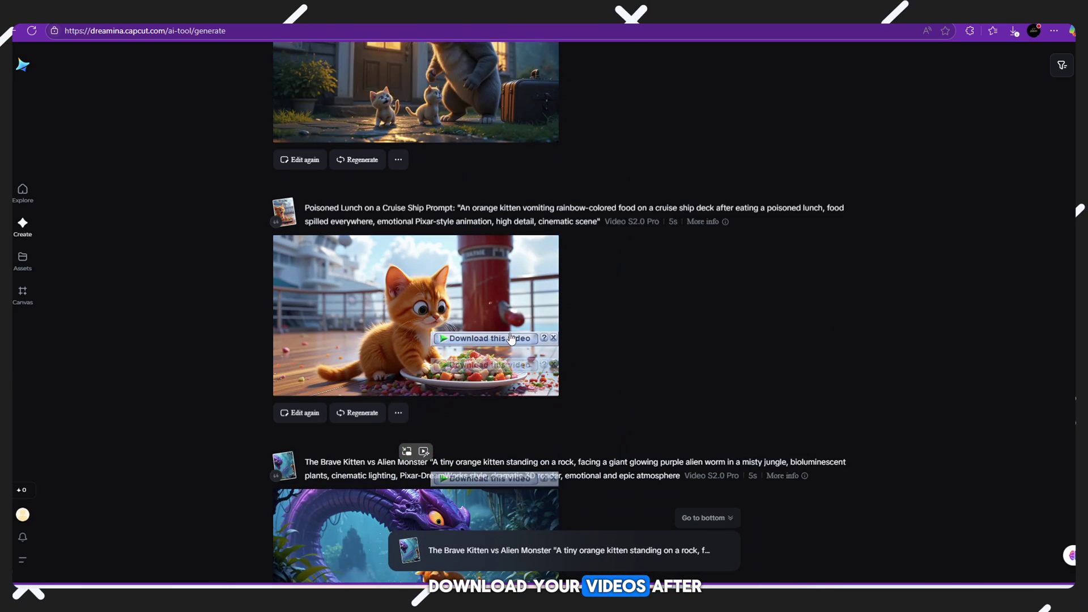
Scroll the Dreamina feed past Kicked Out by Angry Dad to the Poisoned Lunch on a Cruise Ship clip.
scroll(511, 338, "up", 15)
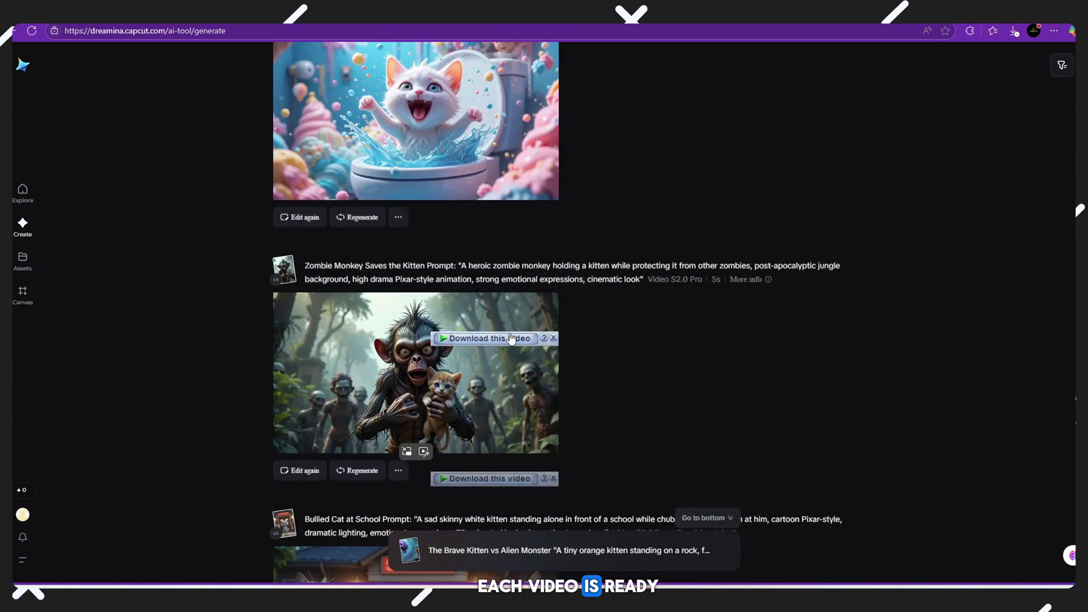
scroll(510, 338, "up", 6)
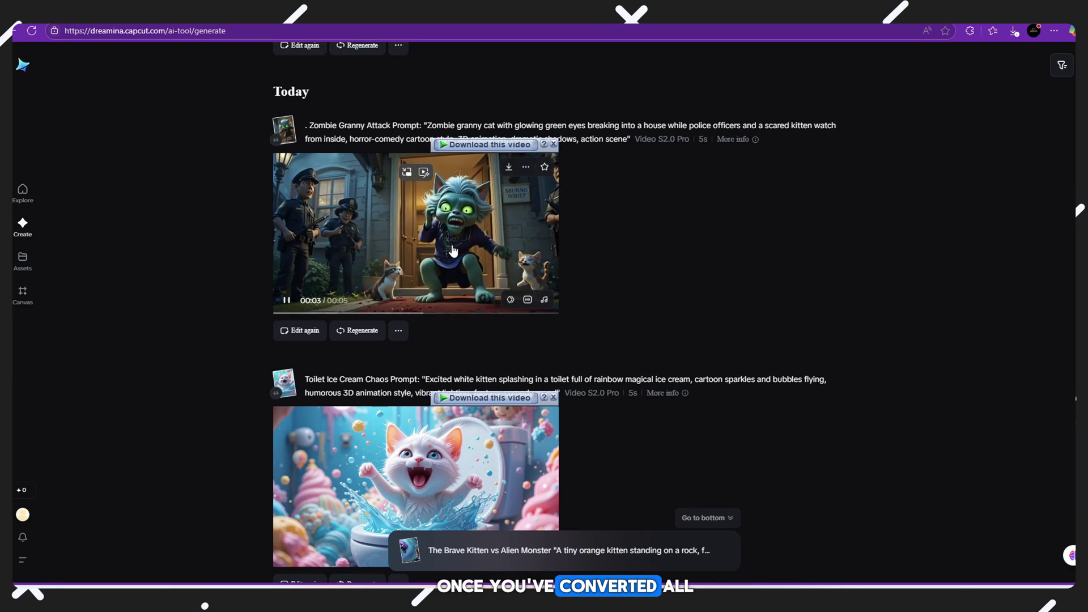
scroll(453, 250, "down", 3)
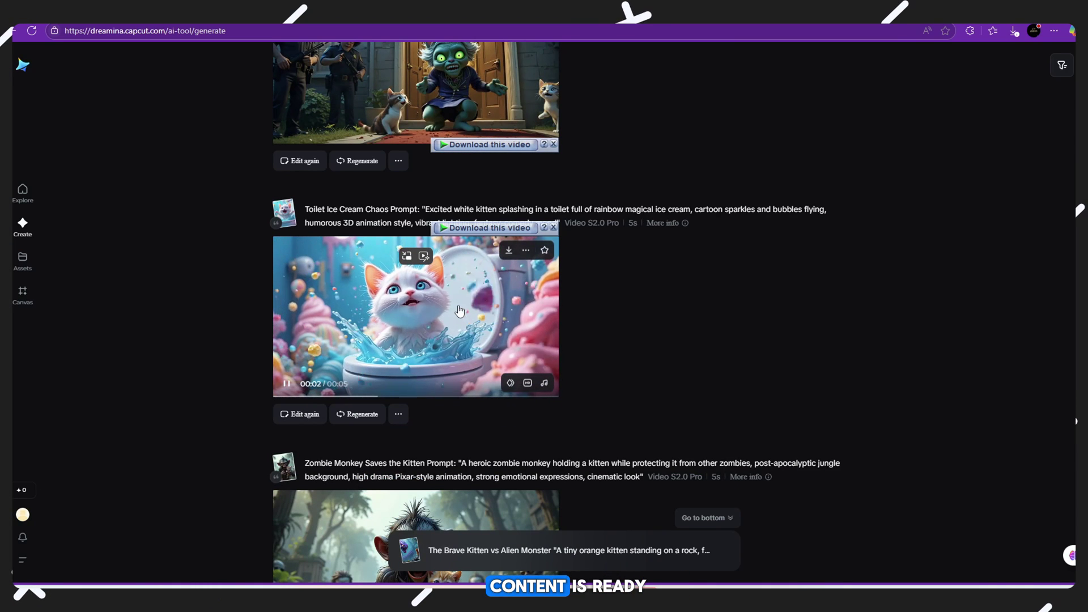
scroll(459, 311, "down", 1)
scroll(459, 309, "down", 2)
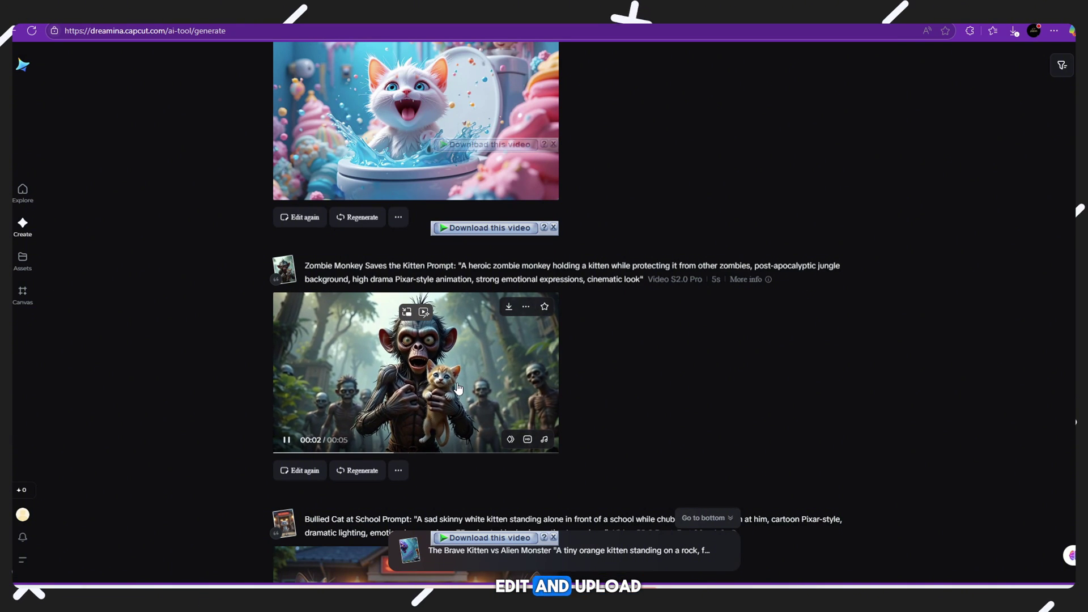
scroll(459, 388, "down", 3)
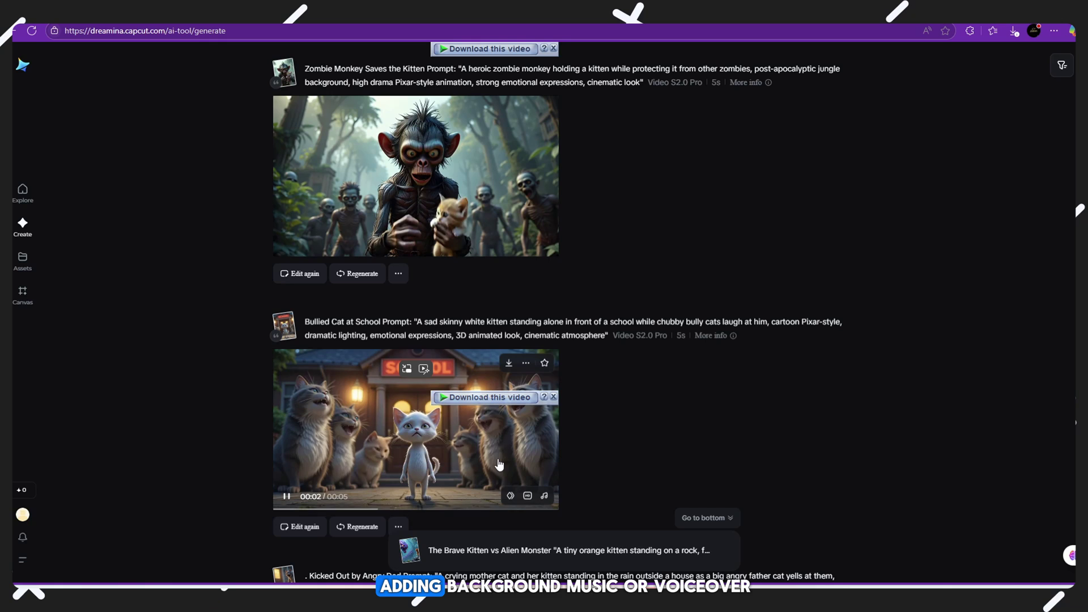
scroll(499, 465, "down", 4)
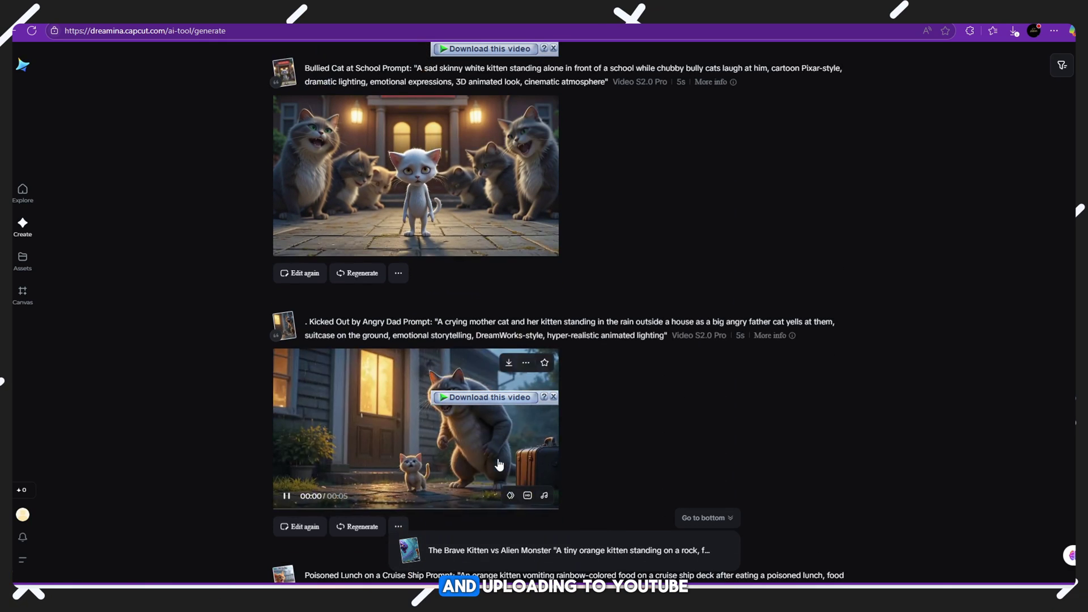
scroll(431, 457, "down", 6)
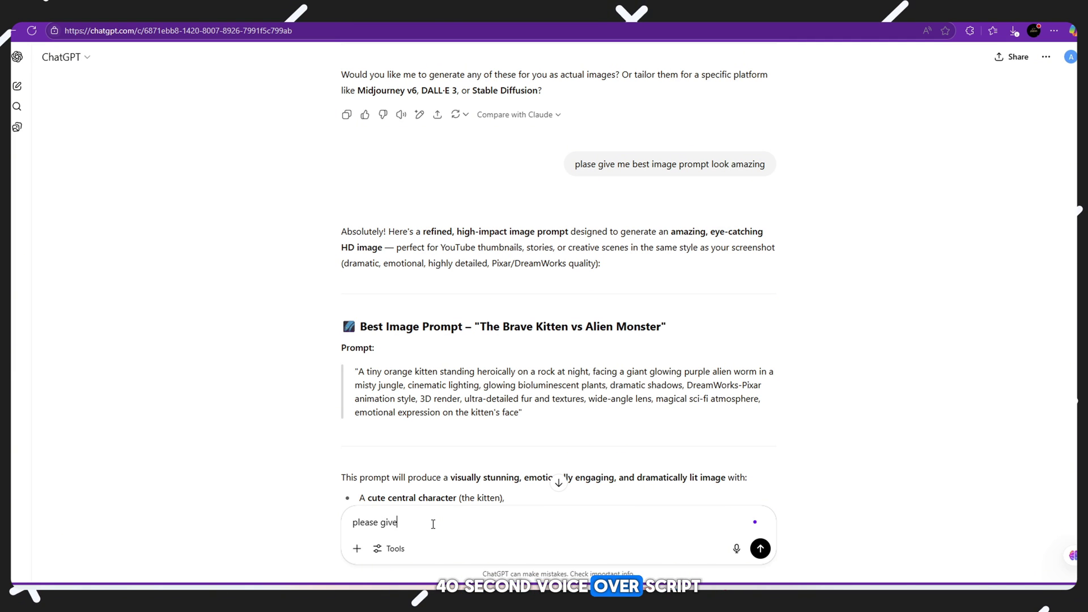
Ask for a 40-second voice-over and select the lines 'This tiny kitten…' through '…hero in the making.'.
type("me 40 sto")
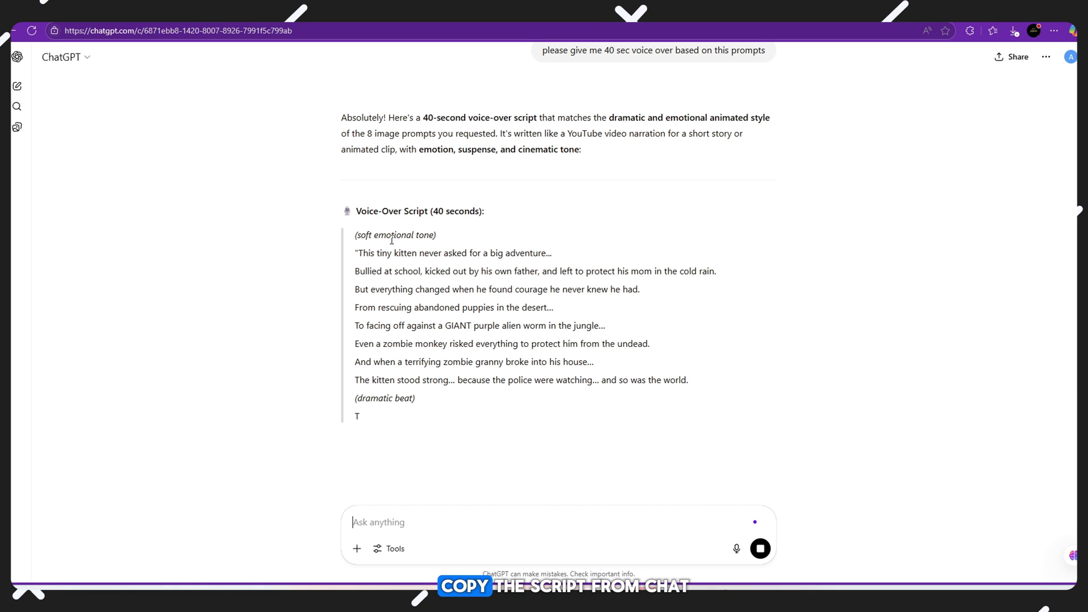
left_click_drag(361, 247, 631, 446)
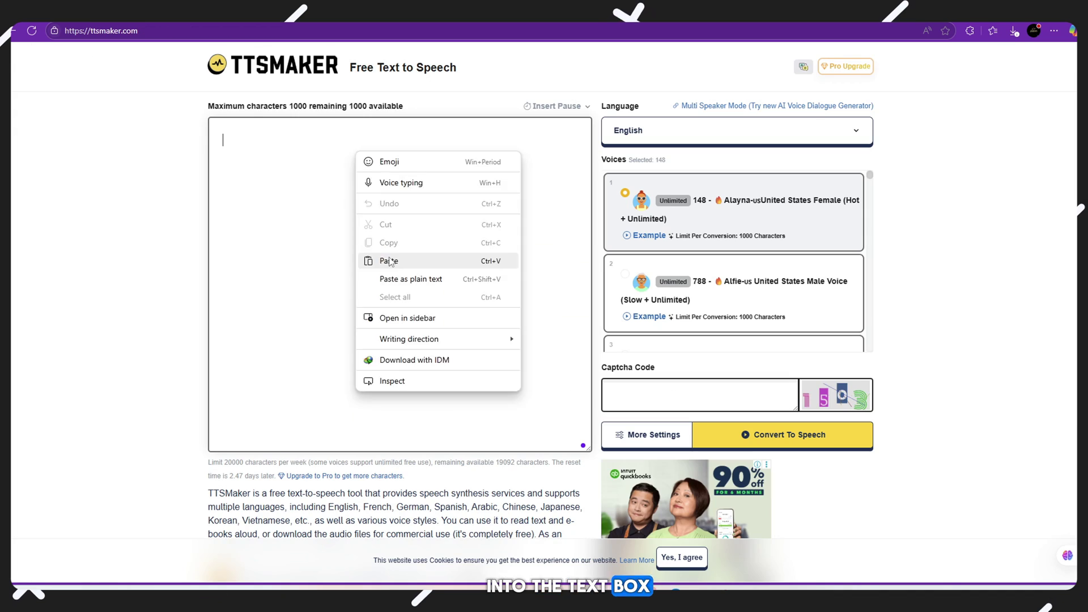
Paste the voice-over script into TTSMaker and choose the 788 Alfie male voice.
left_click(388, 258)
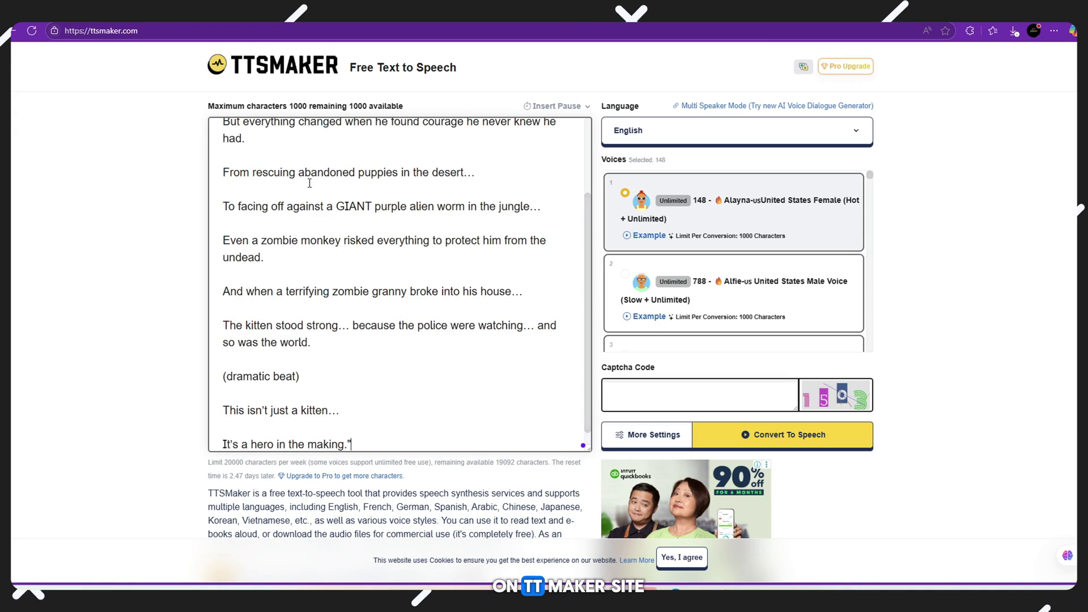
scroll(366, 363, "down", 3)
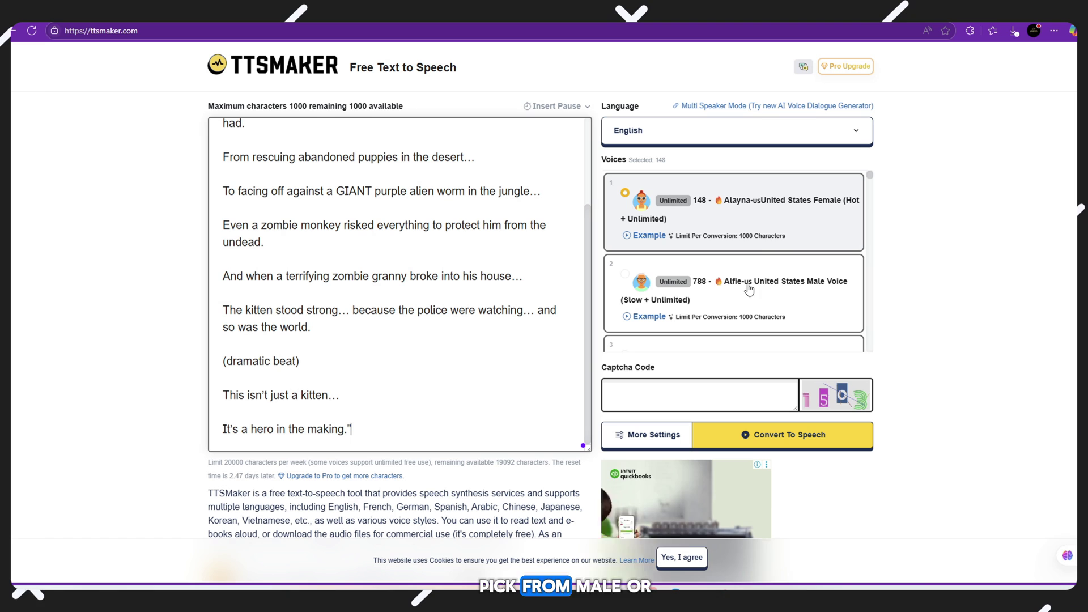
scroll(764, 237, "down", 2)
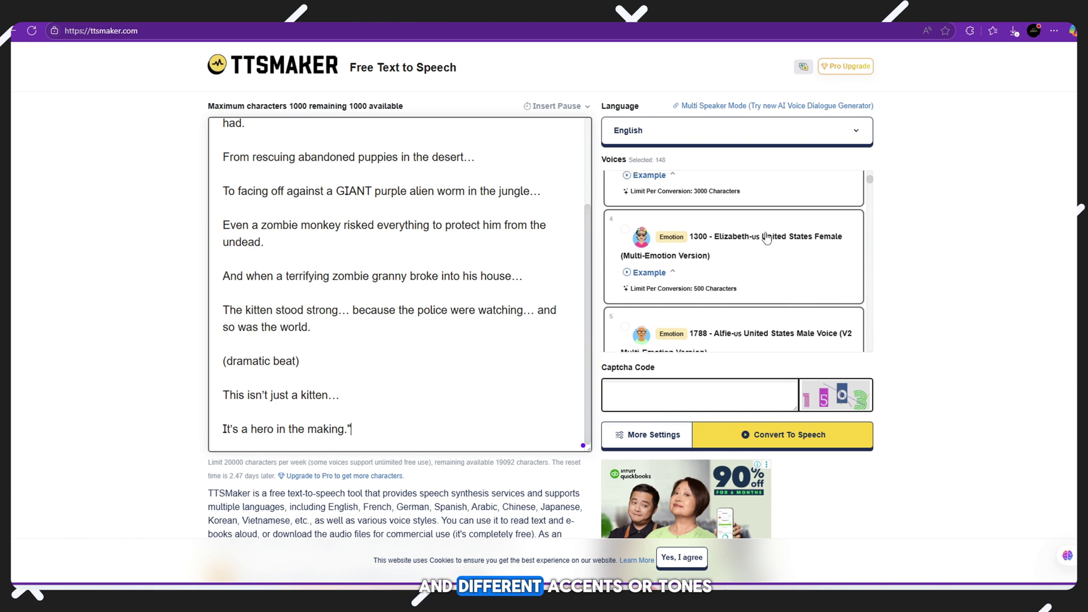
scroll(765, 244, "up", 2)
left_click(759, 300)
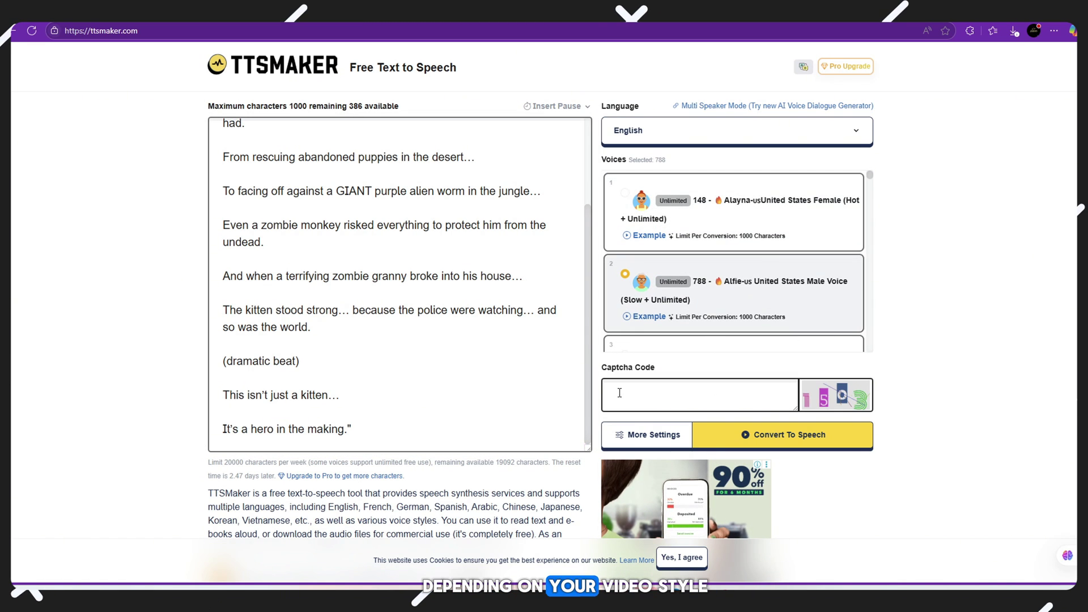
Enter the captcha and download the generated voice file as MP3.
left_click(701, 399)
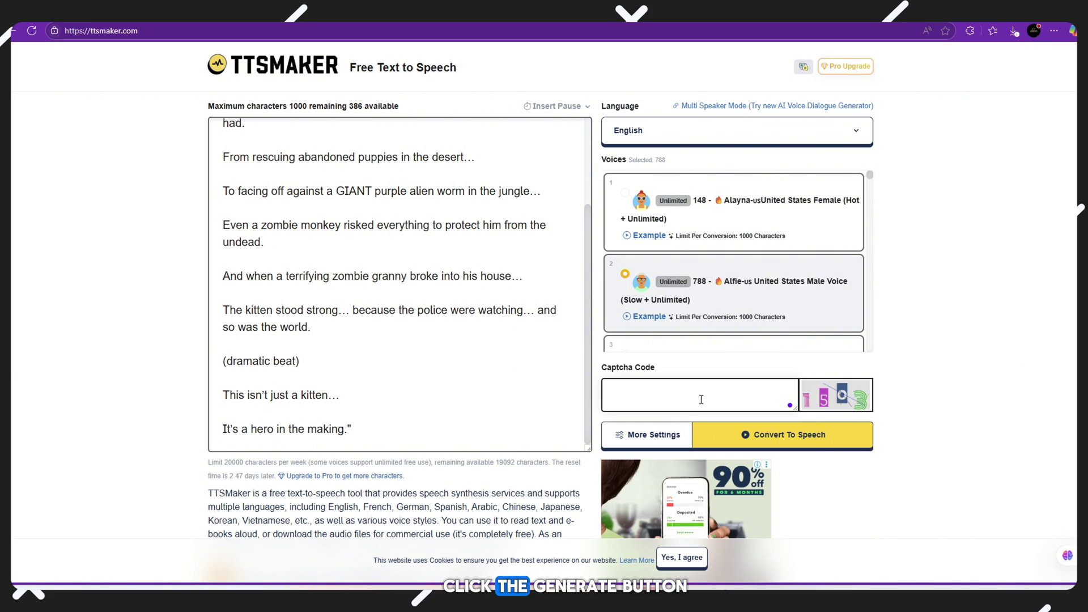
type("1")
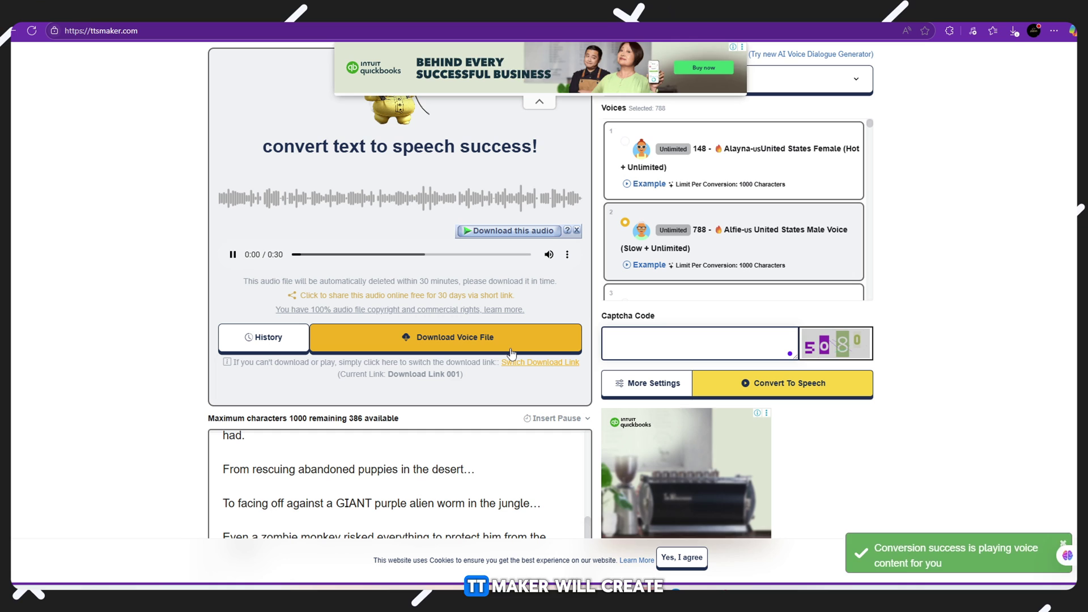
scroll(465, 355, "up", 1)
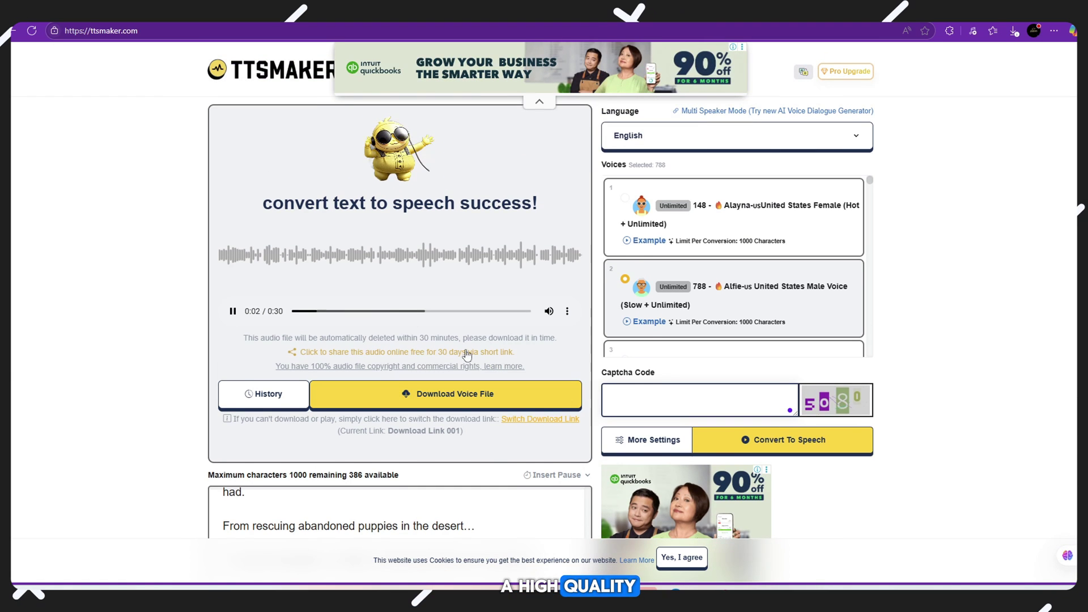
left_click(436, 394)
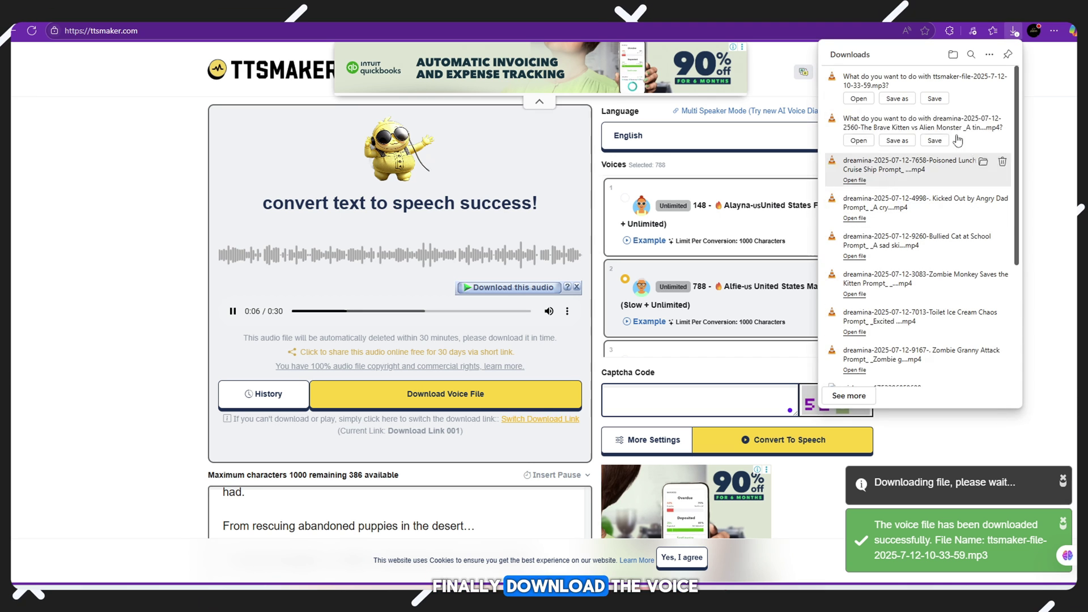
left_click(924, 139)
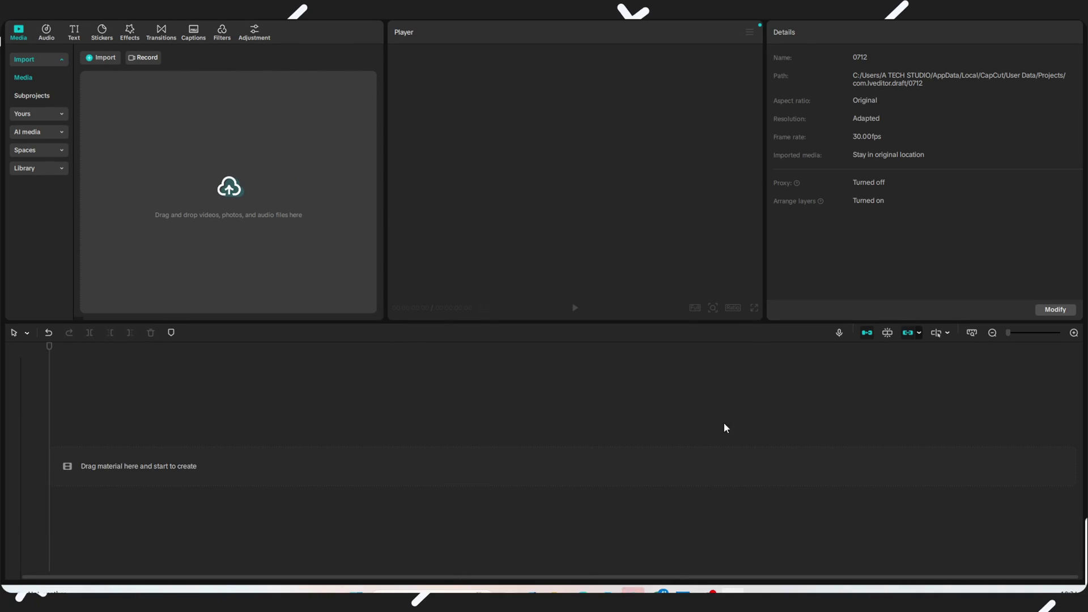
Import the seven dreamina kitten videos and the ttsmaker voice-over MP3 from Downloads.
left_click(274, 238)
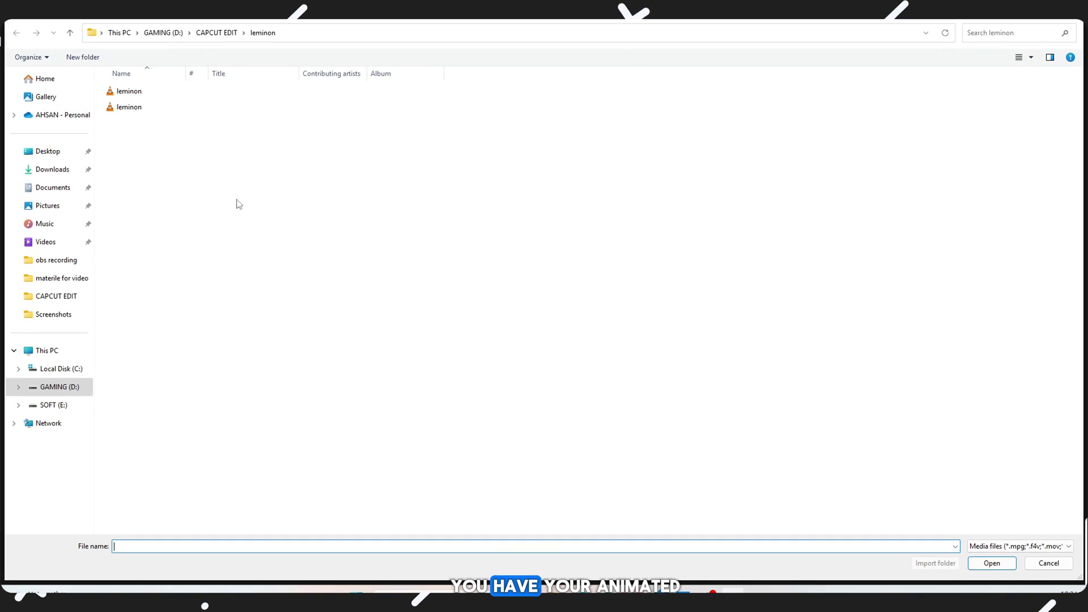
left_click(62, 177)
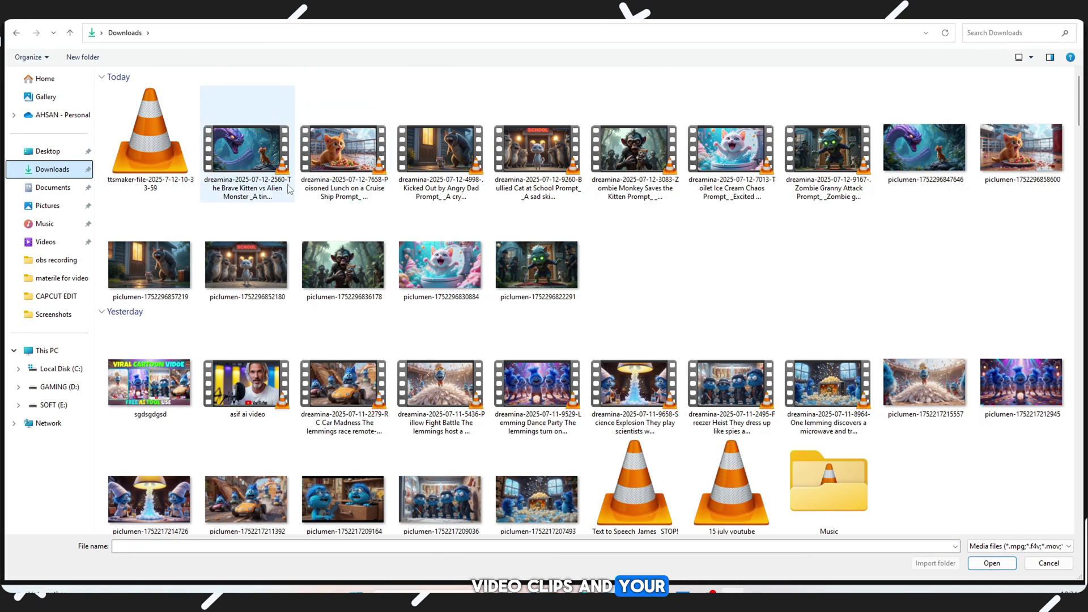
left_click(250, 192)
left_click(344, 170, "ctrl")
left_click(441, 170, "ctrl")
left_click(537, 169, "ctrl")
left_click(635, 170, "ctrl")
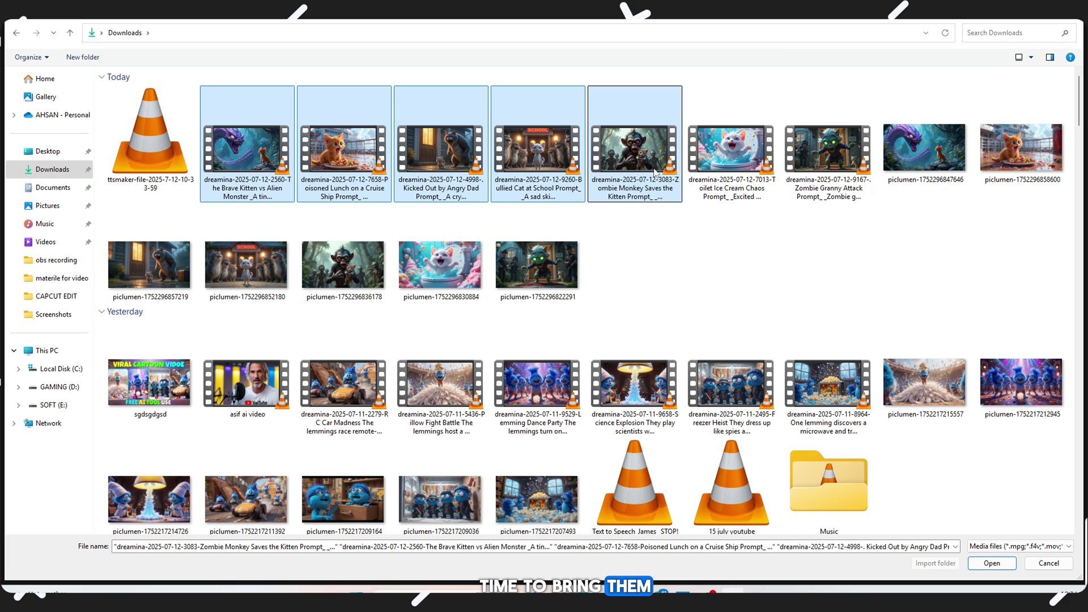
left_click(731, 170, "ctrl")
left_click(792, 169, "ctrl")
left_click(149, 145, "ctrl")
key("Return")
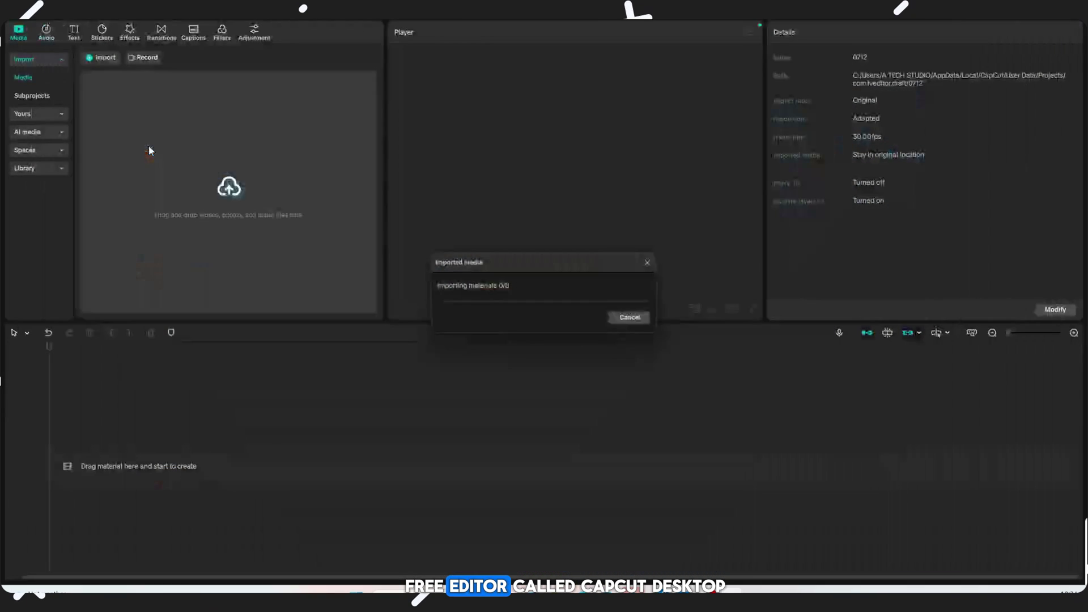
left_click(274, 234)
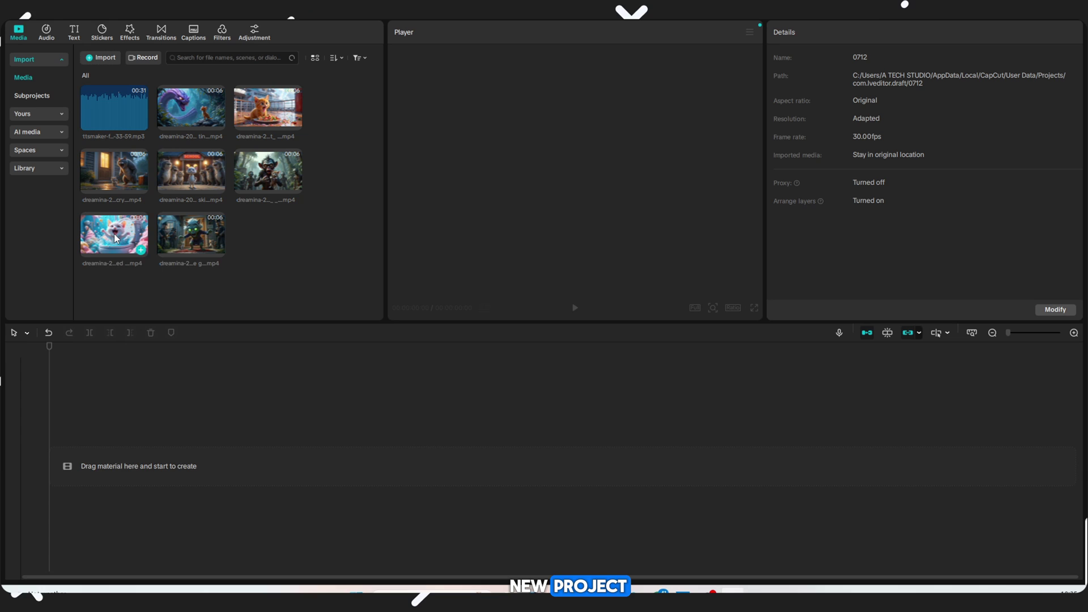
Sequence the Toilet Ice Cream, Poisoned Lunch, Bullied Cat, Kicked Out and zombie clips on the timeline.
left_click_drag(116, 238, 107, 442)
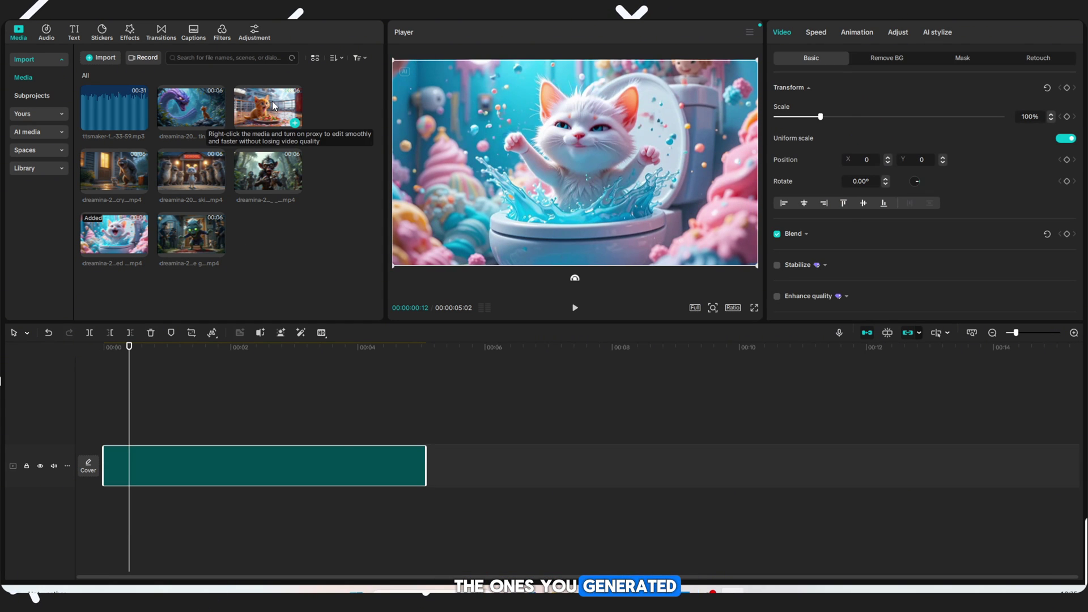
left_click_drag(265, 95, 434, 461)
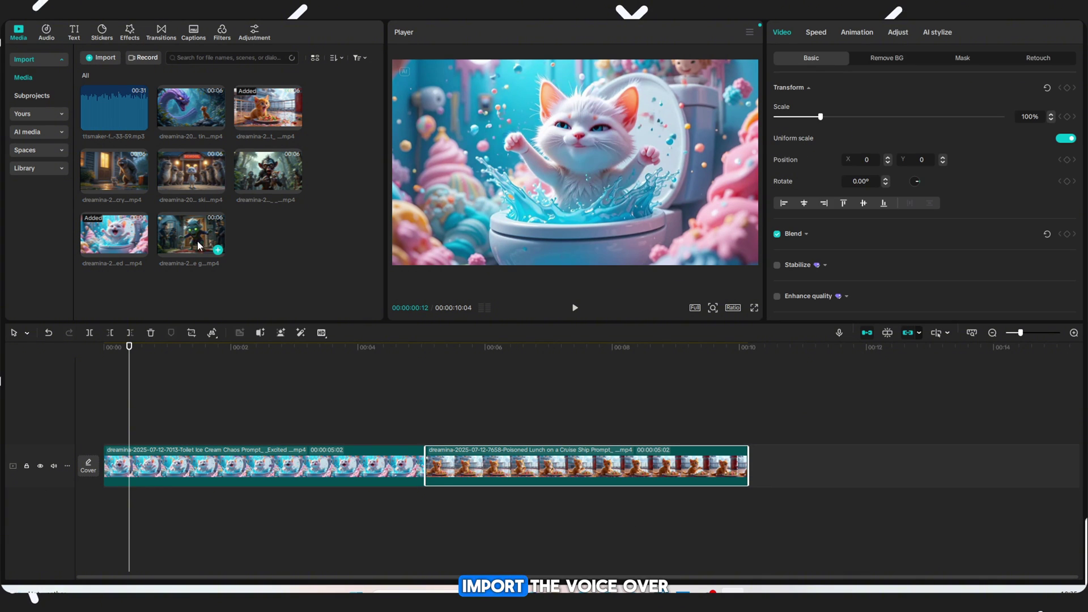
left_click(217, 187)
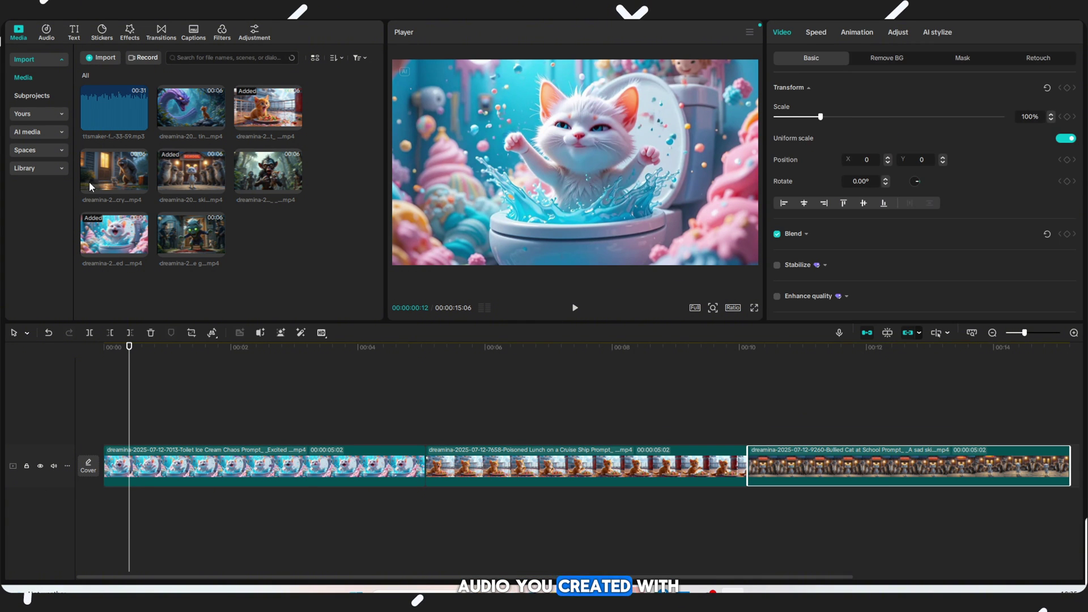
left_click_drag(130, 350, 760, 347)
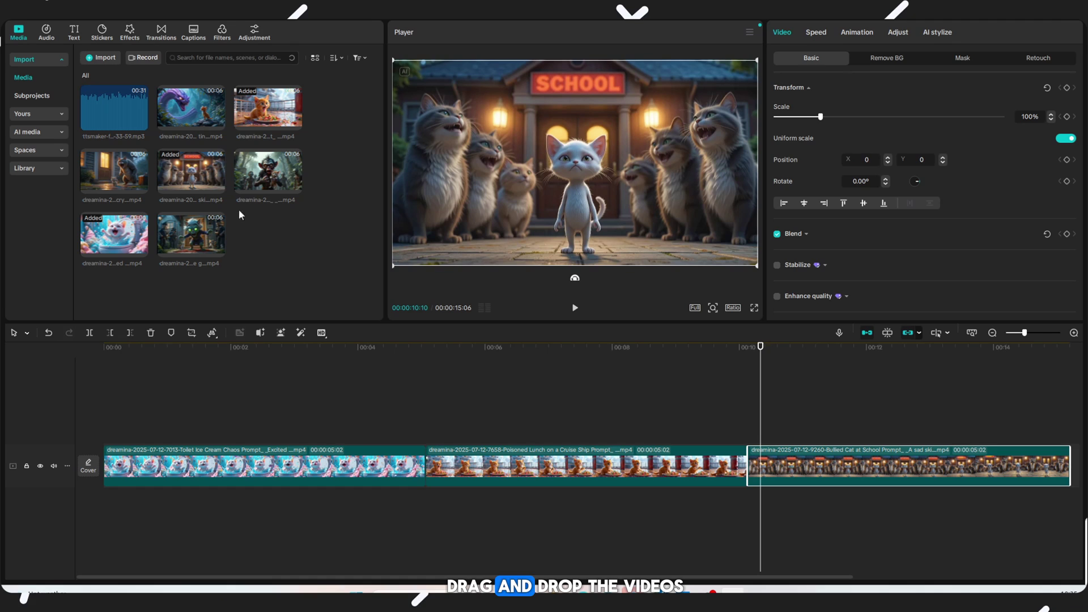
left_click(140, 187)
scroll(528, 383, "right", 5)
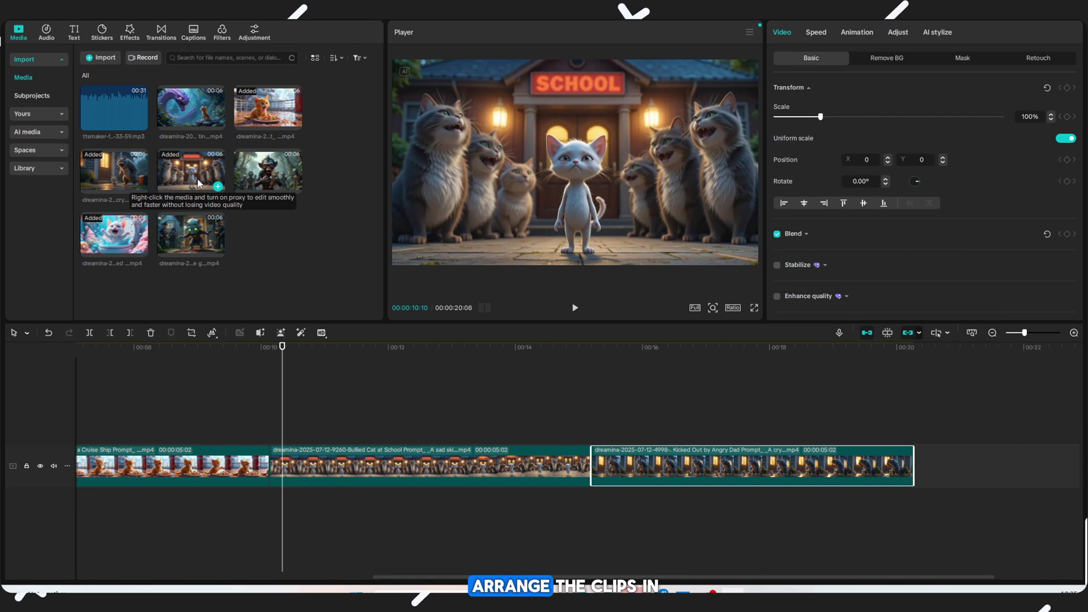
left_click_drag(190, 233, 917, 451)
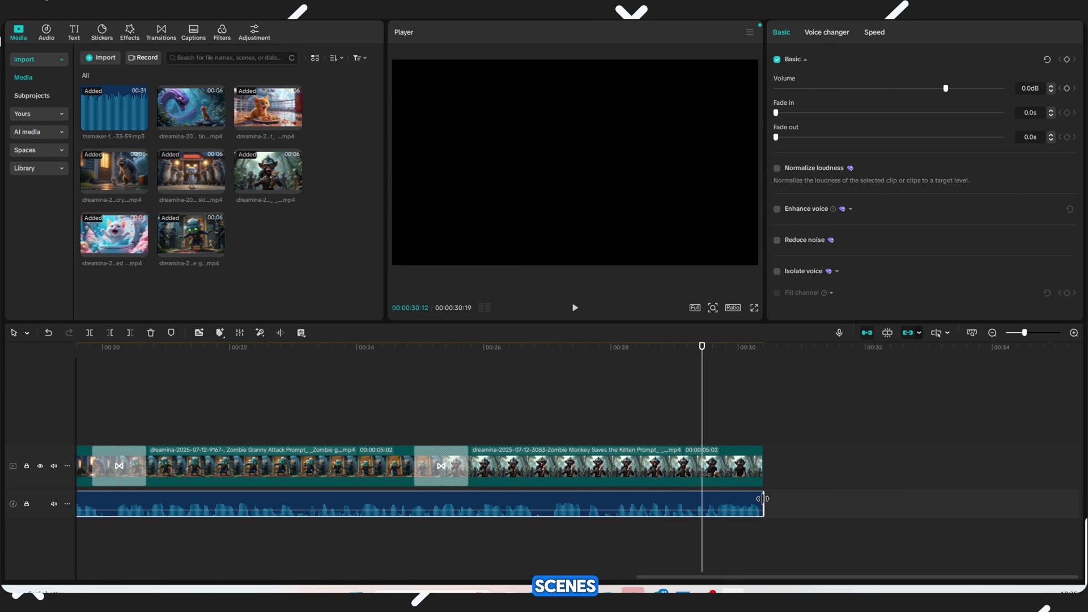
Trim the voice-over's end to match the video and return to the timeline start.
left_click_drag(763, 498, 749, 499)
key("Home")
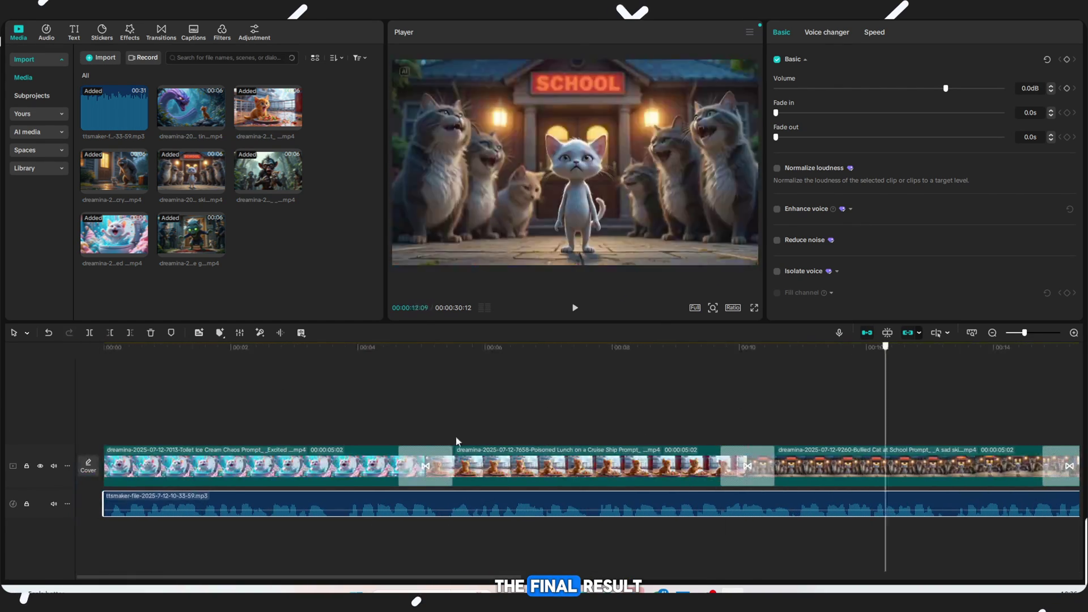
left_click(377, 430)
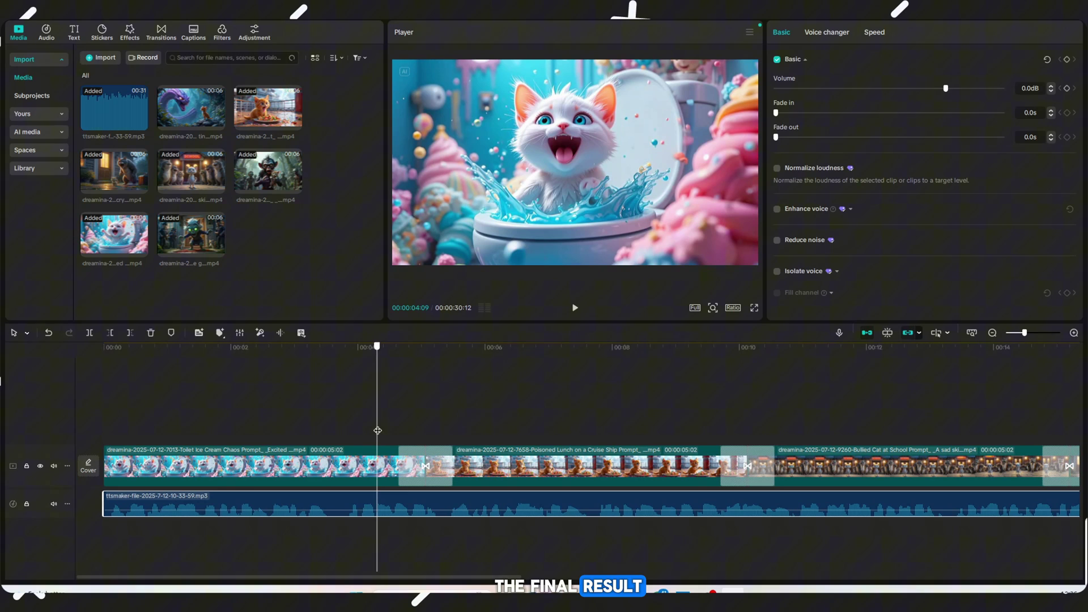
Open the Export dialog for 0712, set to 4K, HEVC, mp4 at 30fps.
left_click(994, 20)
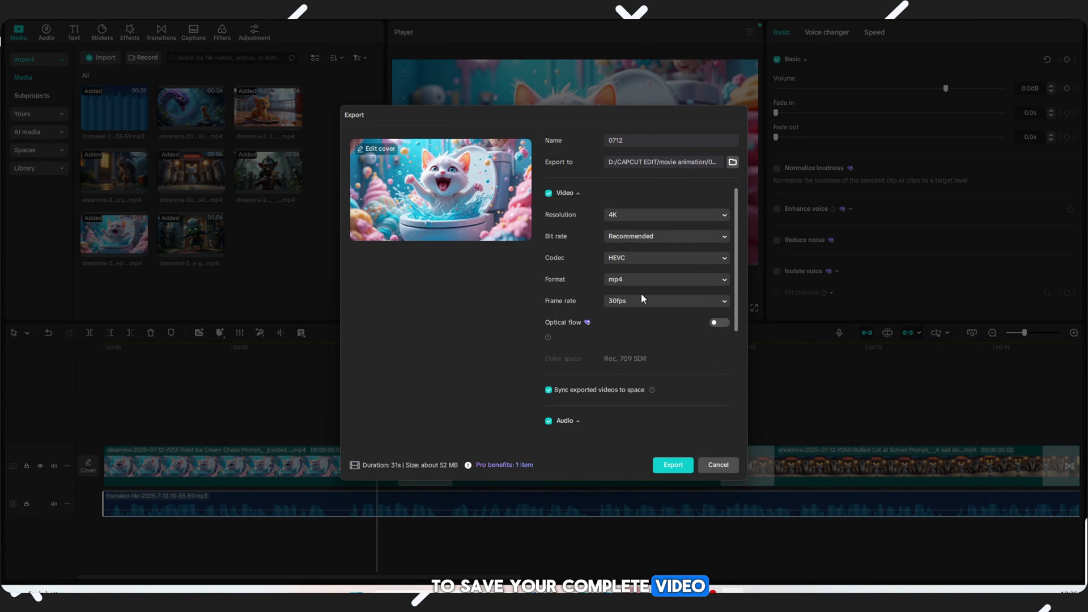